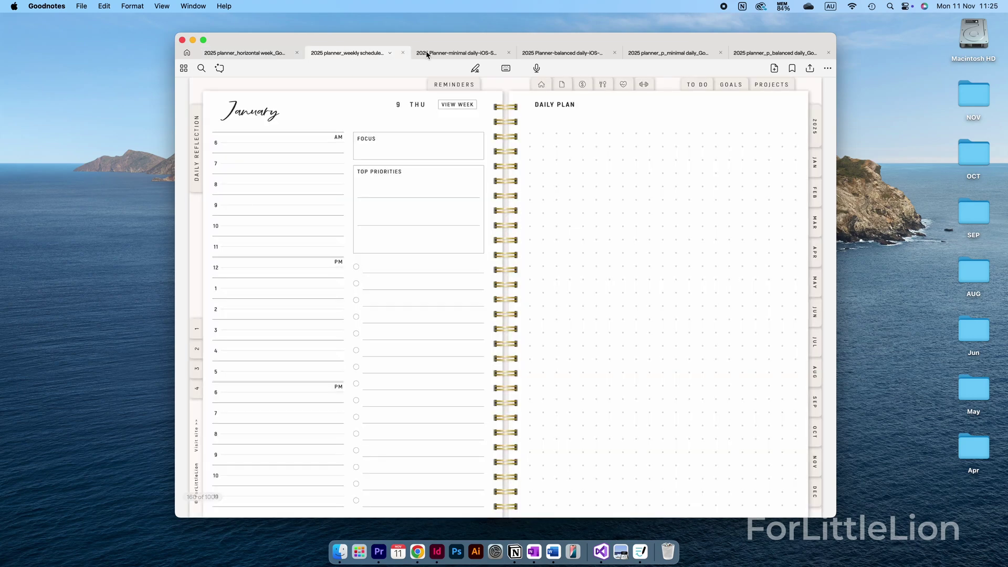
# Flip through the open 2025 planners: minimal daily, balanced daily, habit tracker, then dark April weekly.
pyautogui.click(437, 54)
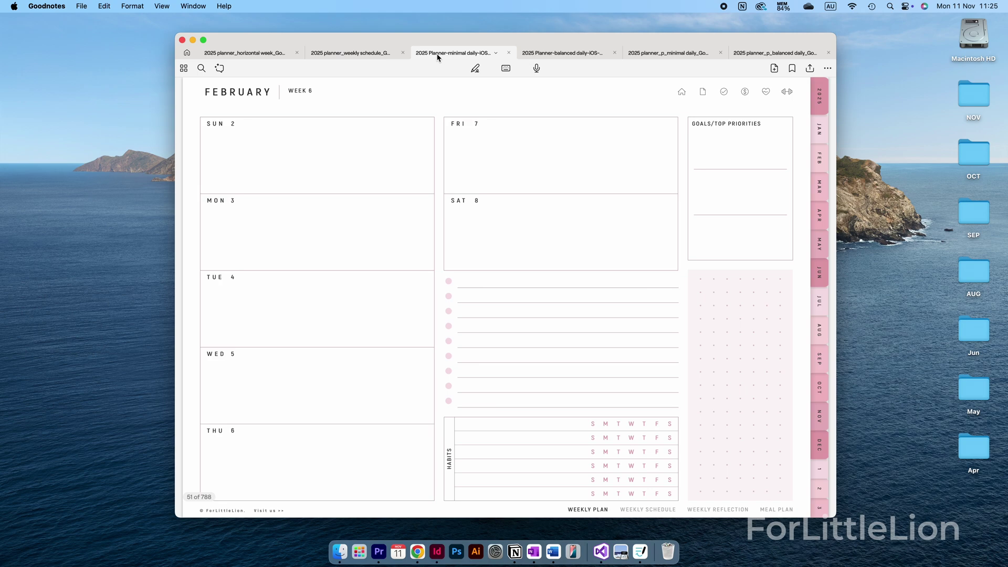
pyautogui.click(563, 55)
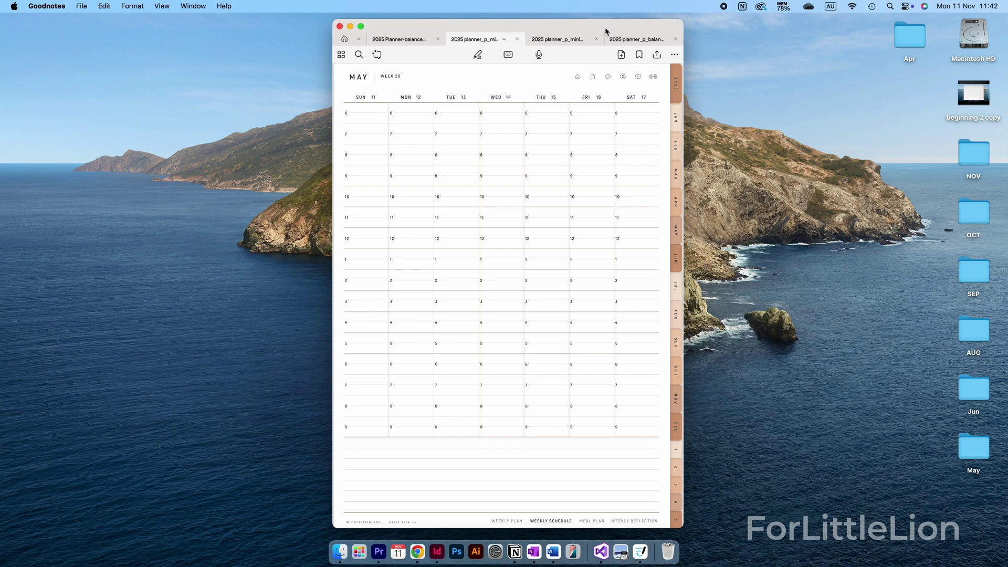
pyautogui.click(569, 39)
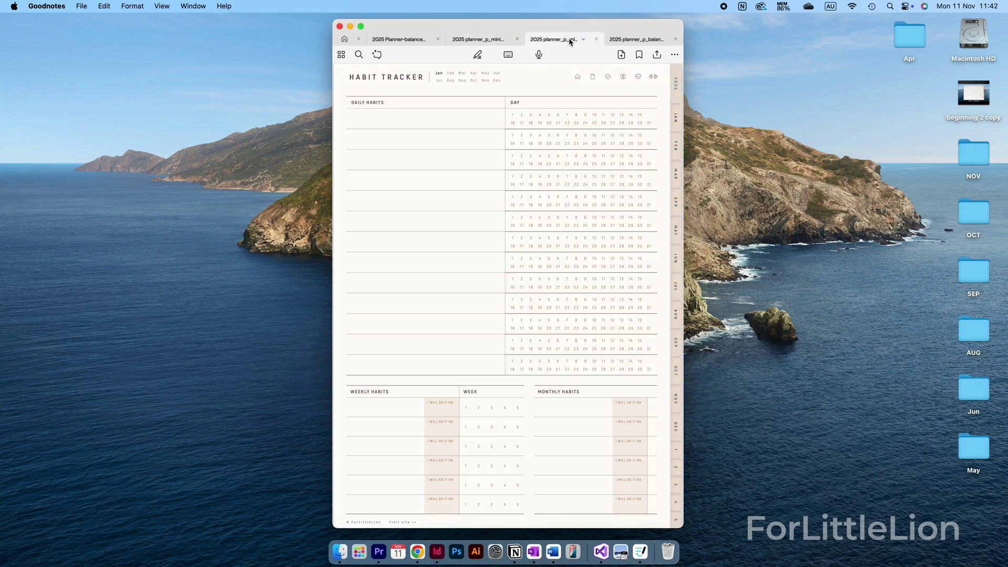
pyautogui.click(642, 43)
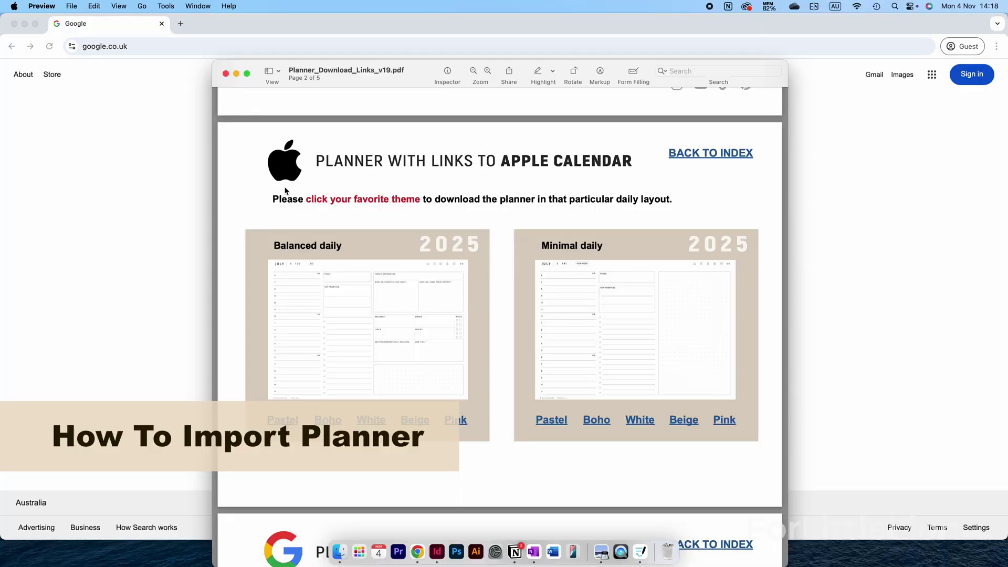
# Return to the Apple Calendar page of the links PDF and open the Pastel balanced daily link.
pyautogui.scroll(-10, 307, 232)
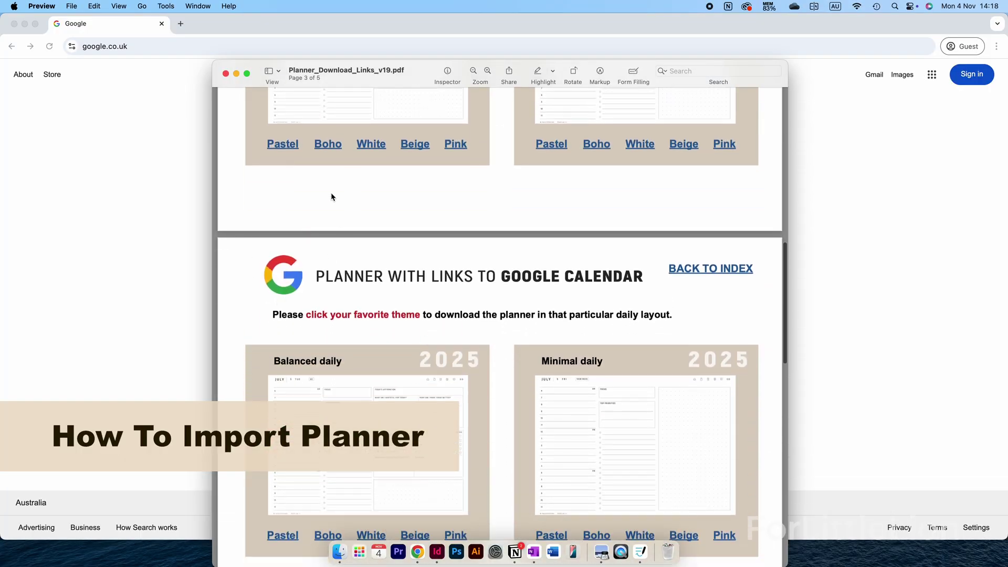
pyautogui.scroll(-3, 331, 197)
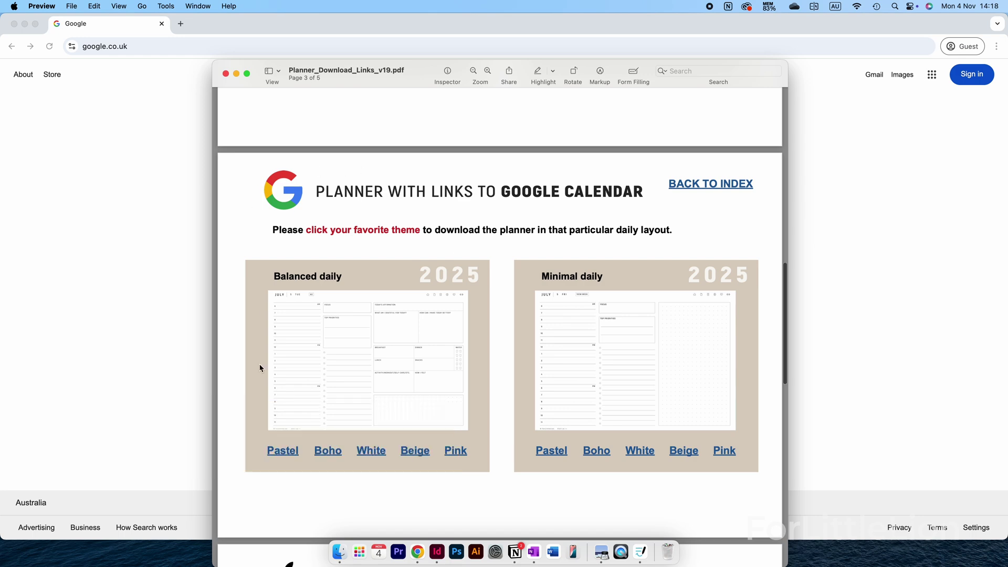
pyautogui.scroll(10, 260, 368)
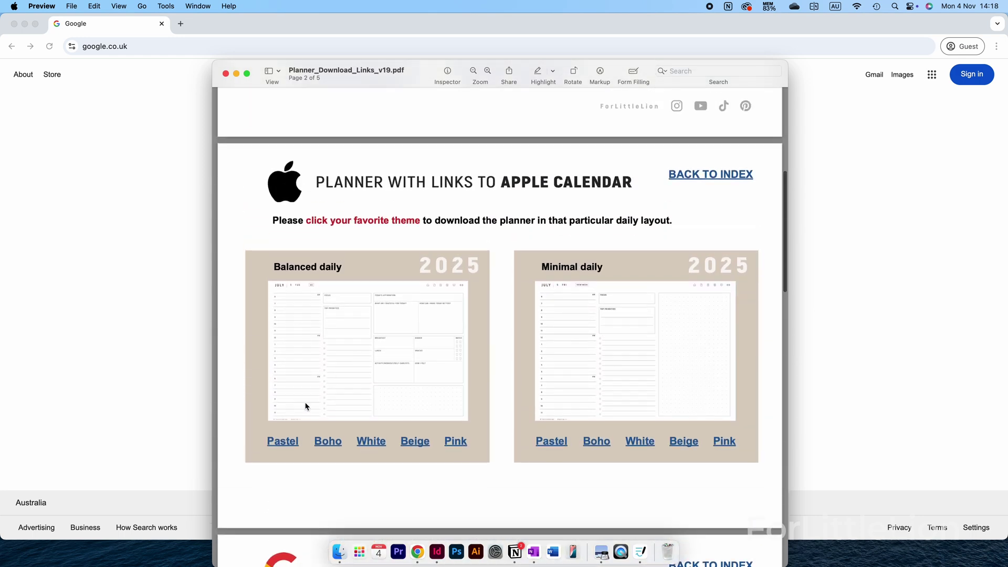
pyautogui.click(279, 443)
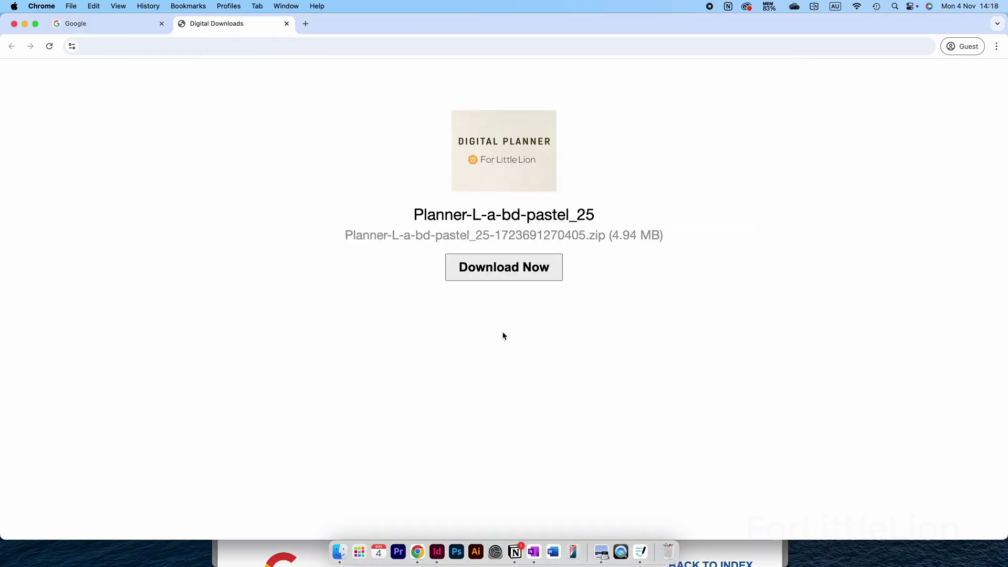
# Download the Planner-L-a-bd-pastel_25 zip and save it to Downloads.
pyautogui.click(513, 277)
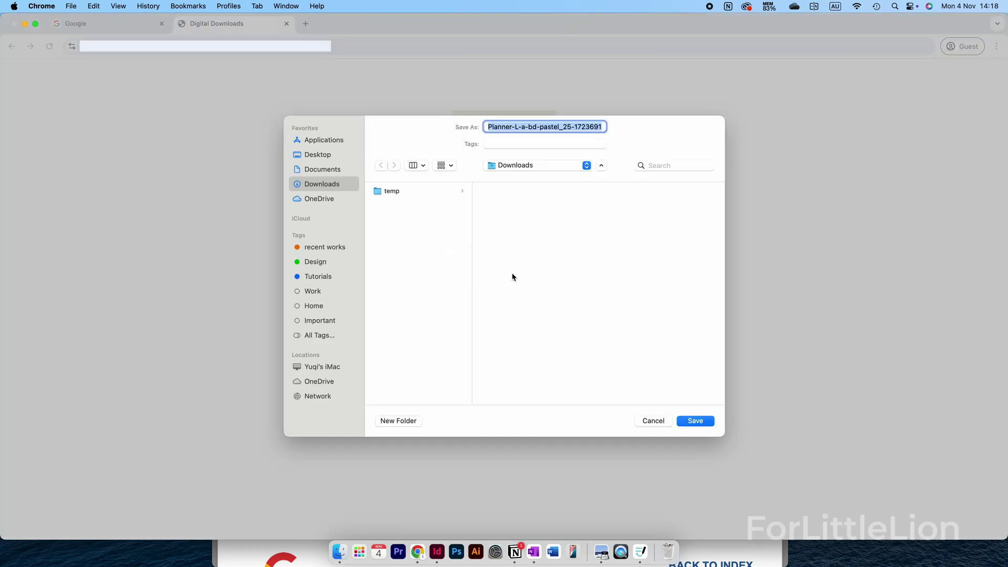
pyautogui.click(694, 421)
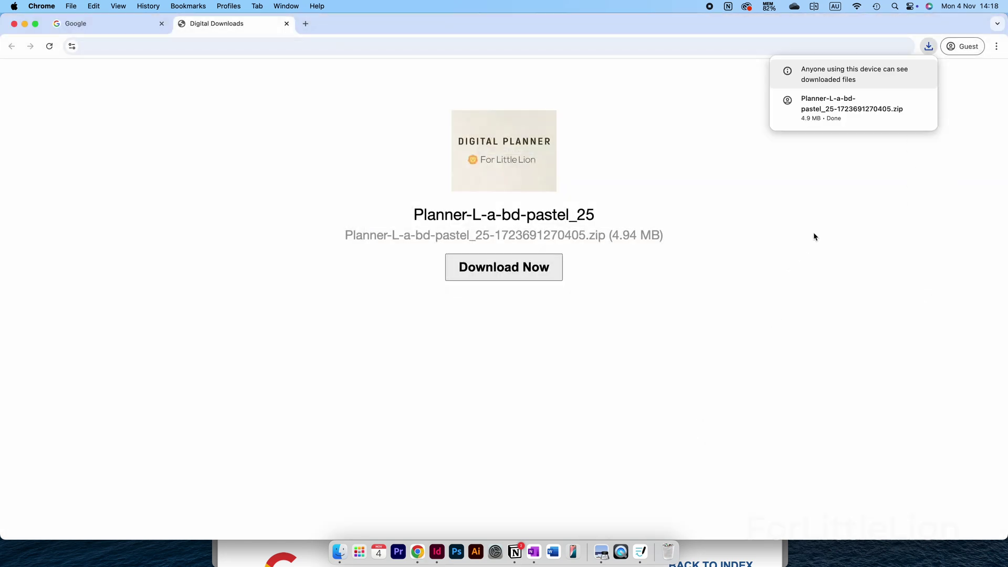
pyautogui.moveTo(884, 104)
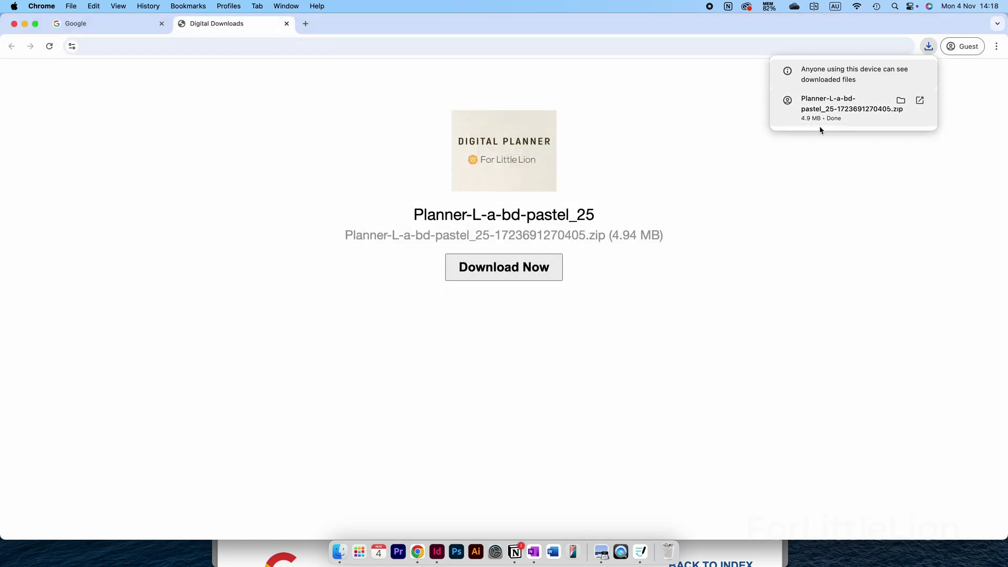
# Unpack the pastel planner zip, open its folder in list view, and select the Monday PDF.
pyautogui.click(852, 112)
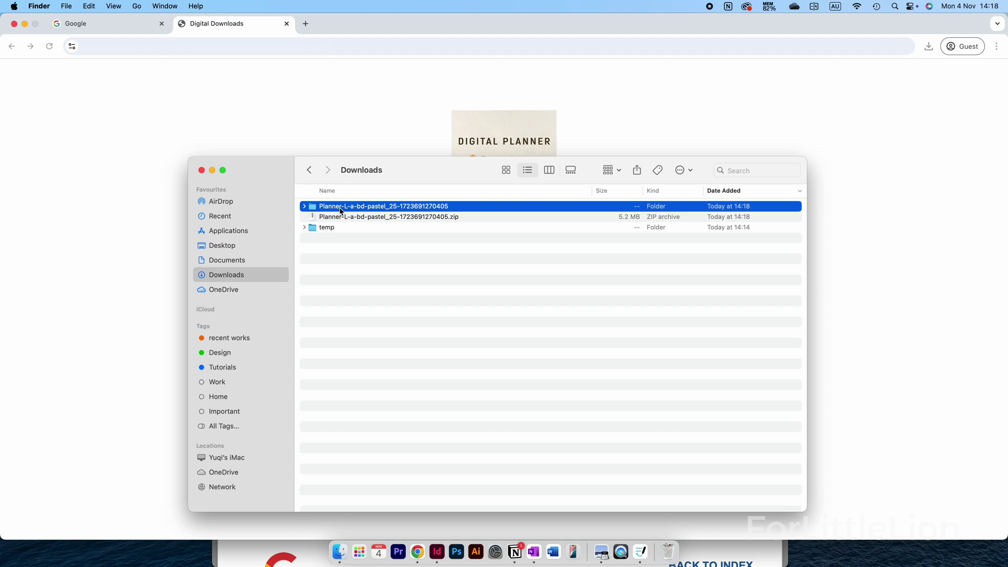
pyautogui.doubleClick(363, 207)
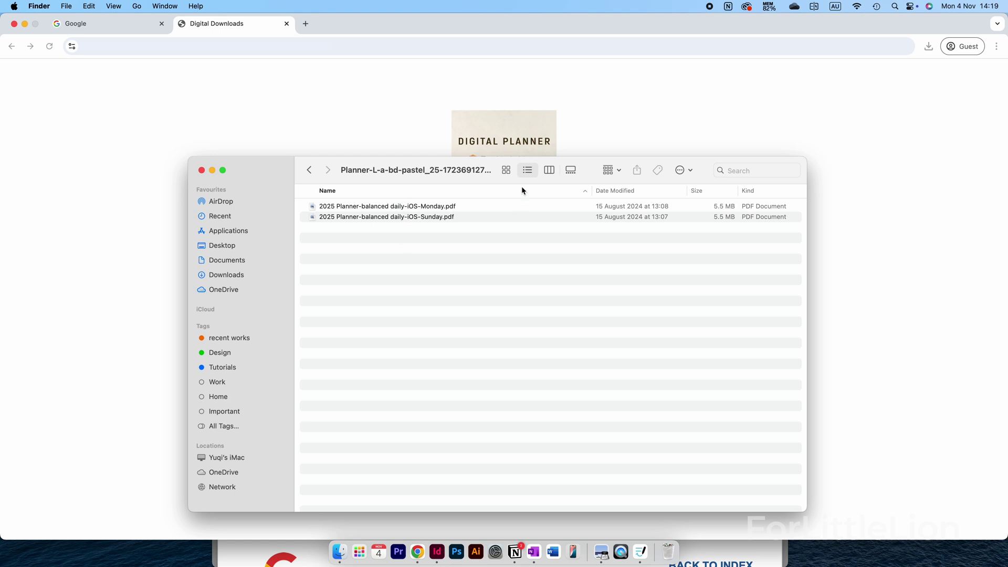
pyautogui.click(505, 173)
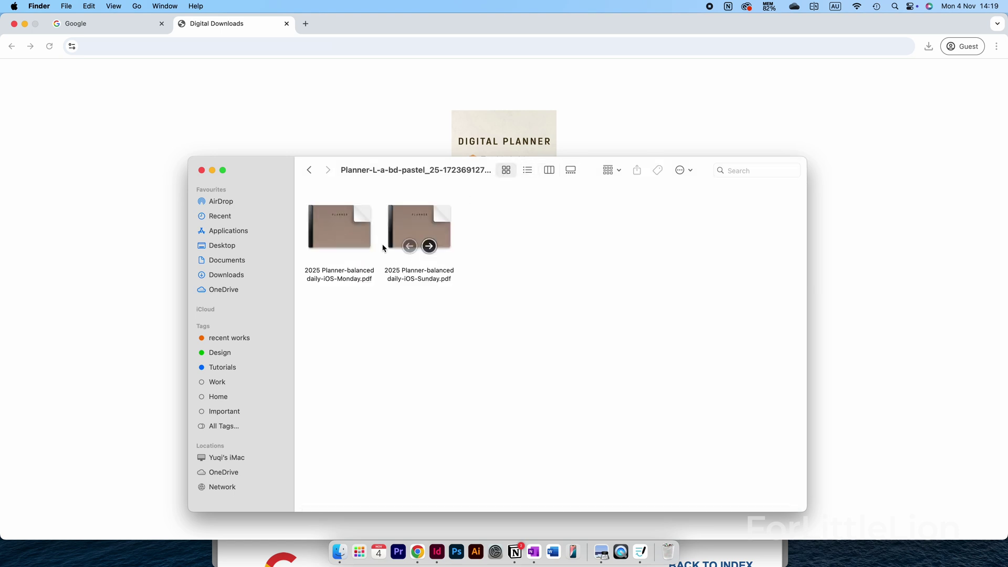
pyautogui.click(528, 171)
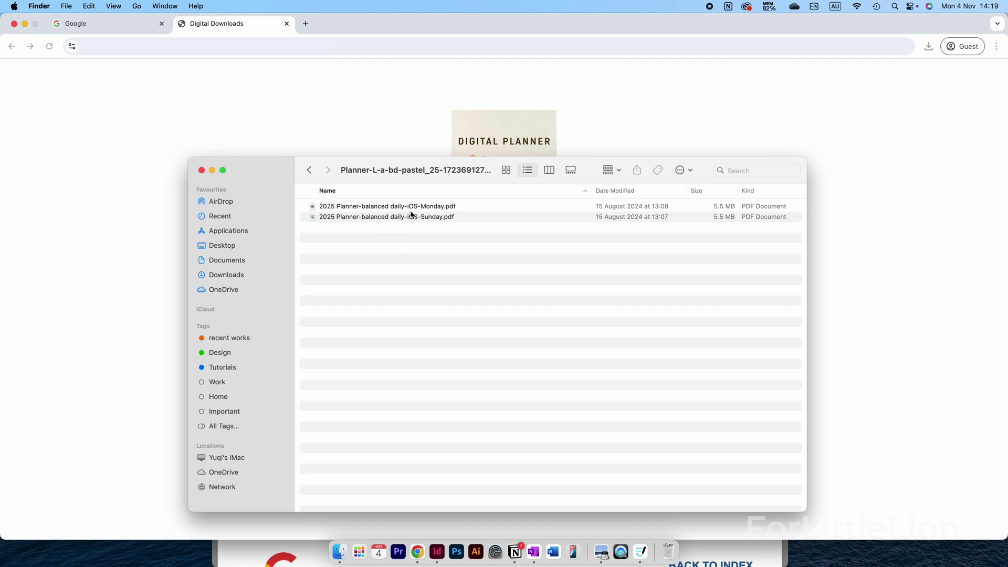
pyautogui.click(431, 212)
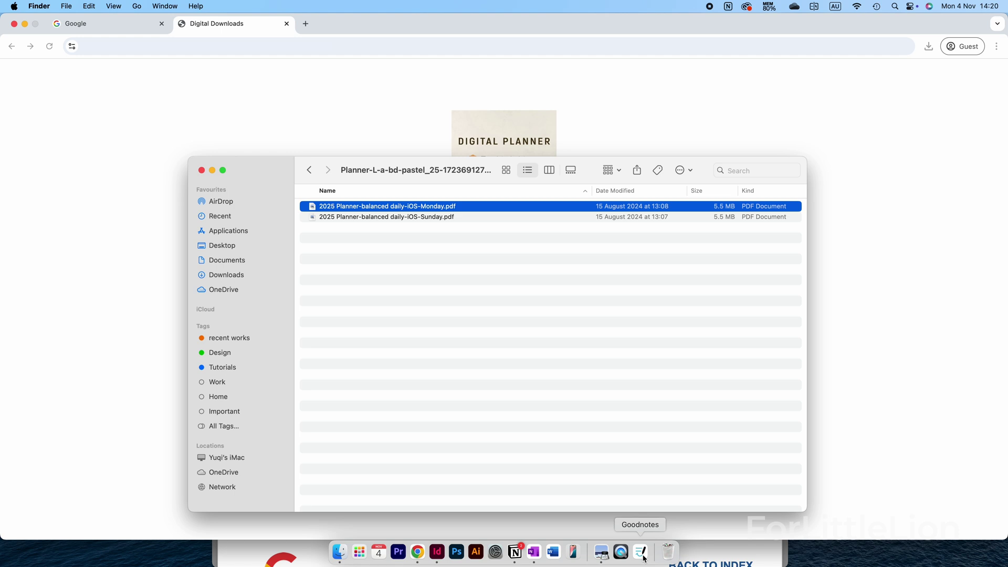
# Launch Goodnotes from Spotlight search.
pyautogui.press('super+space')
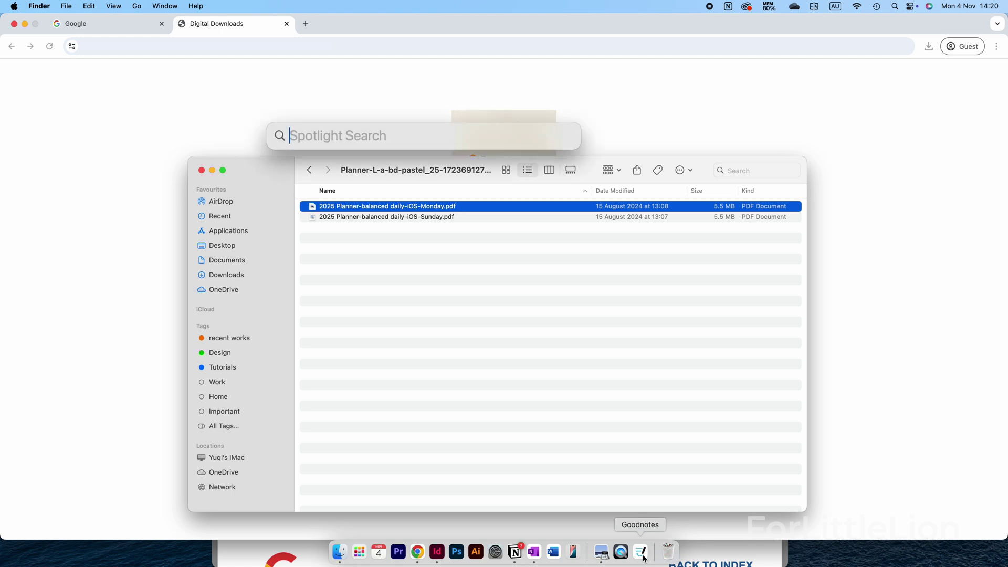
pyautogui.write('go')
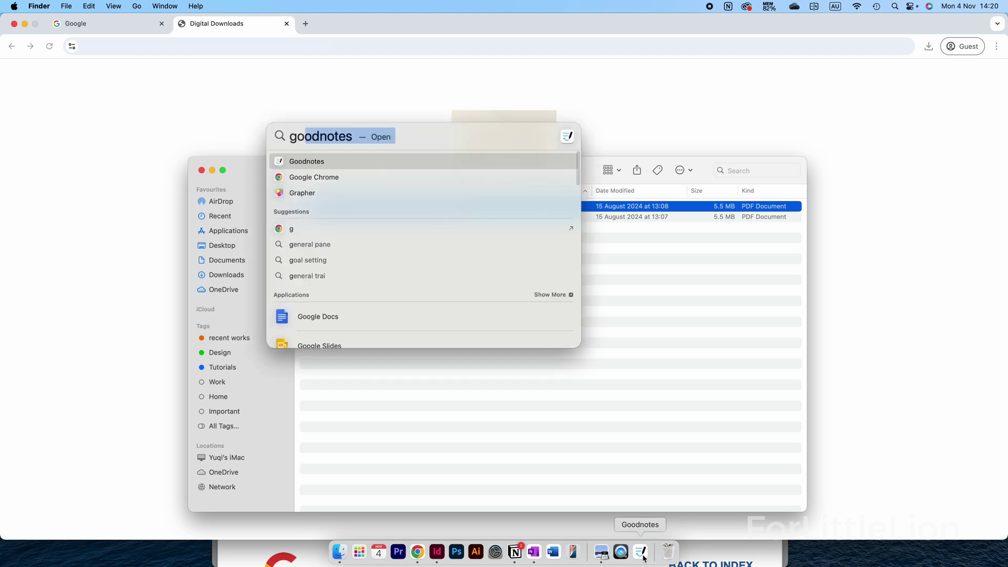
pyautogui.write('odnotes')
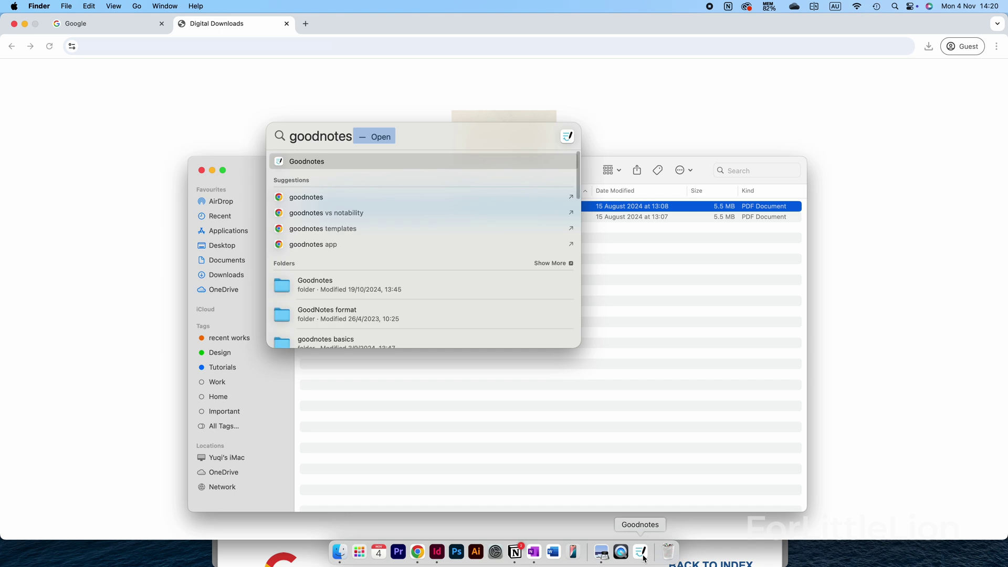
pyautogui.click(329, 161)
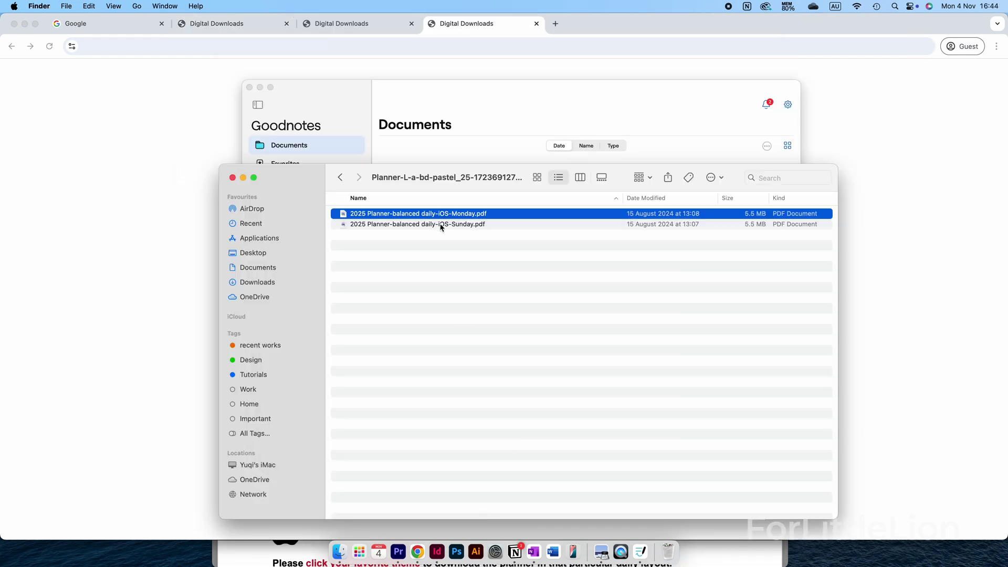
# Open the 2025 Planner-balanced daily-iOS-Monday PDF with Goodnotes.
pyautogui.rightClick(437, 217)
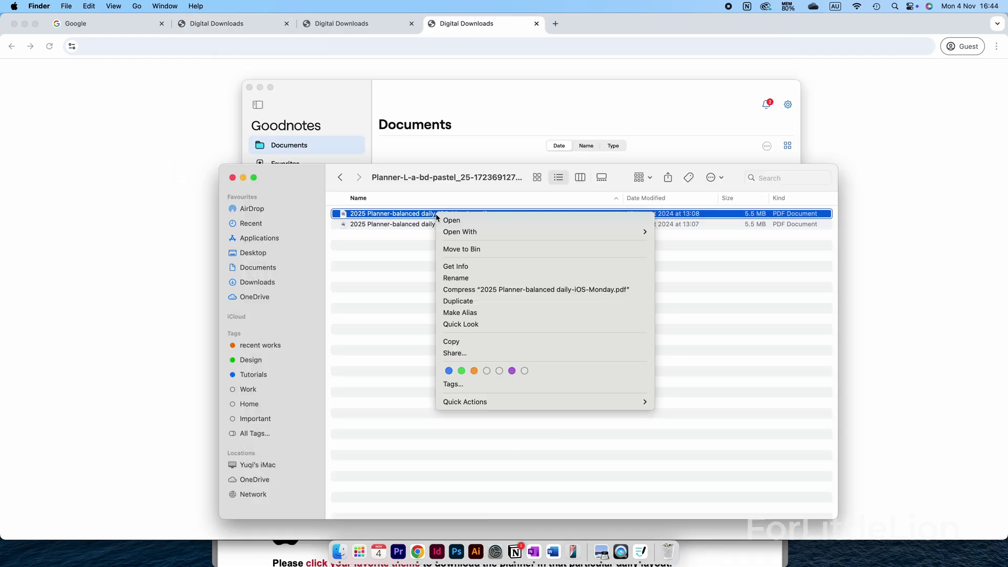
pyautogui.moveTo(462, 234)
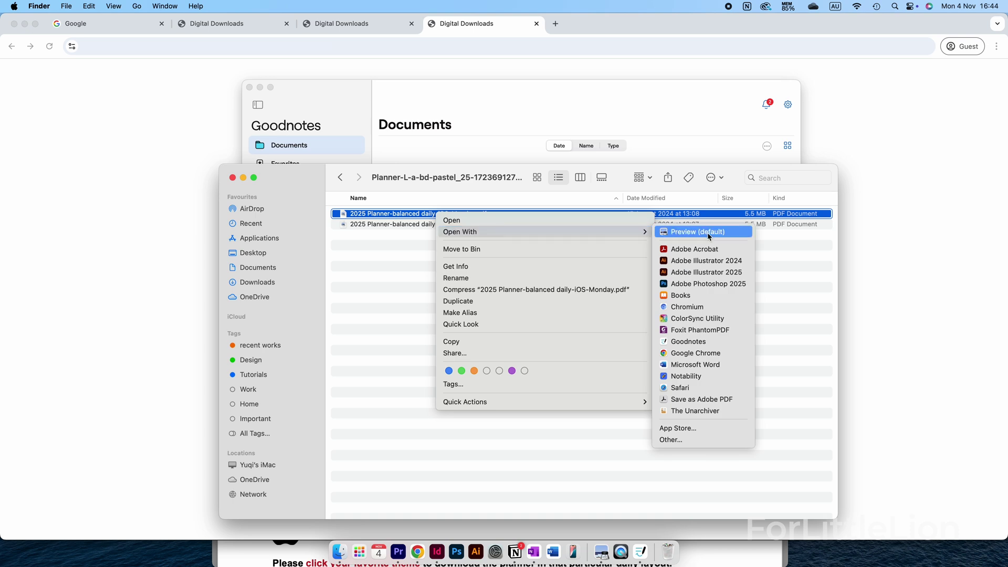
pyautogui.click(697, 343)
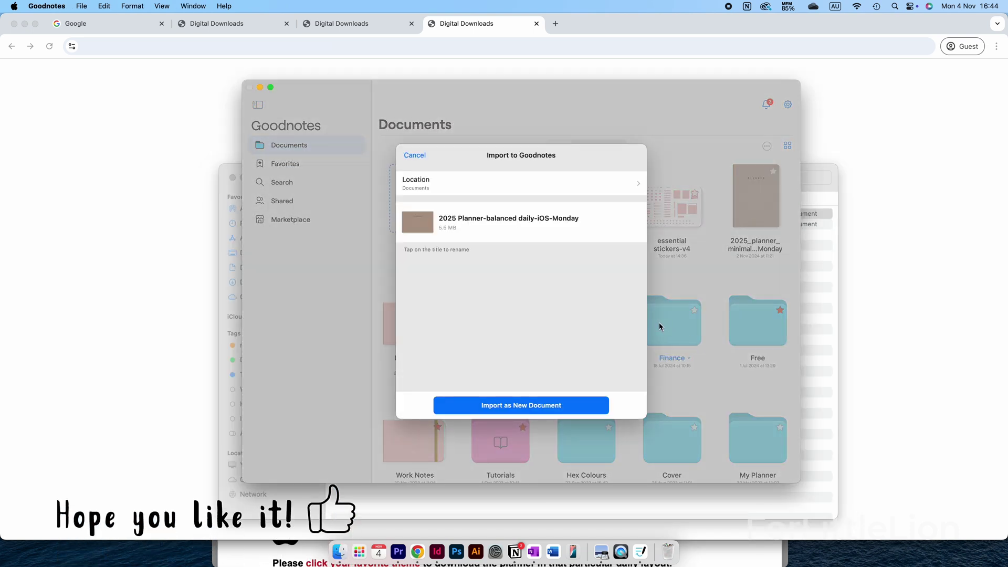
# Import the Monday planner as a new document and follow its link to the 2026 Planner Drive folder.
pyautogui.click(546, 408)
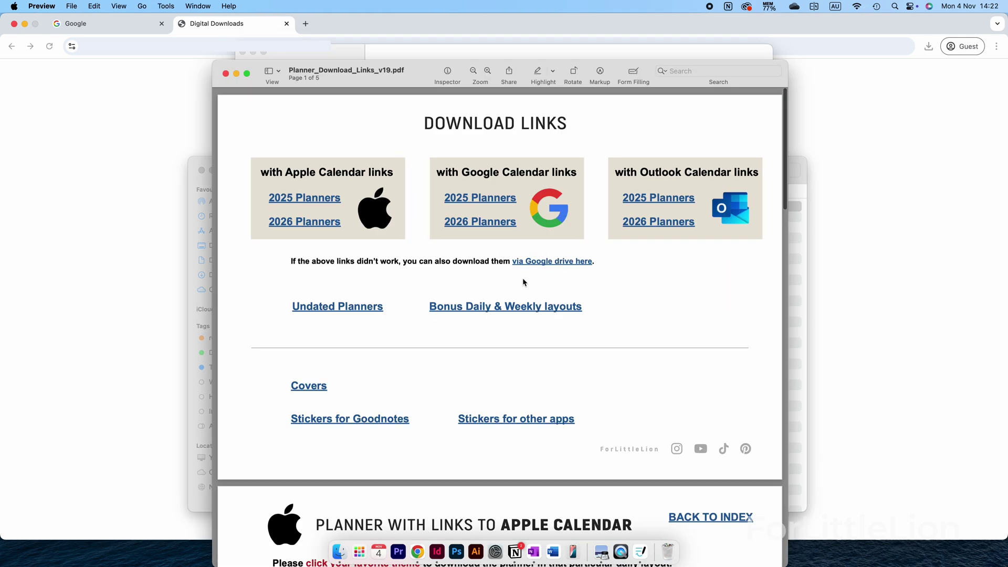
pyautogui.click(542, 261)
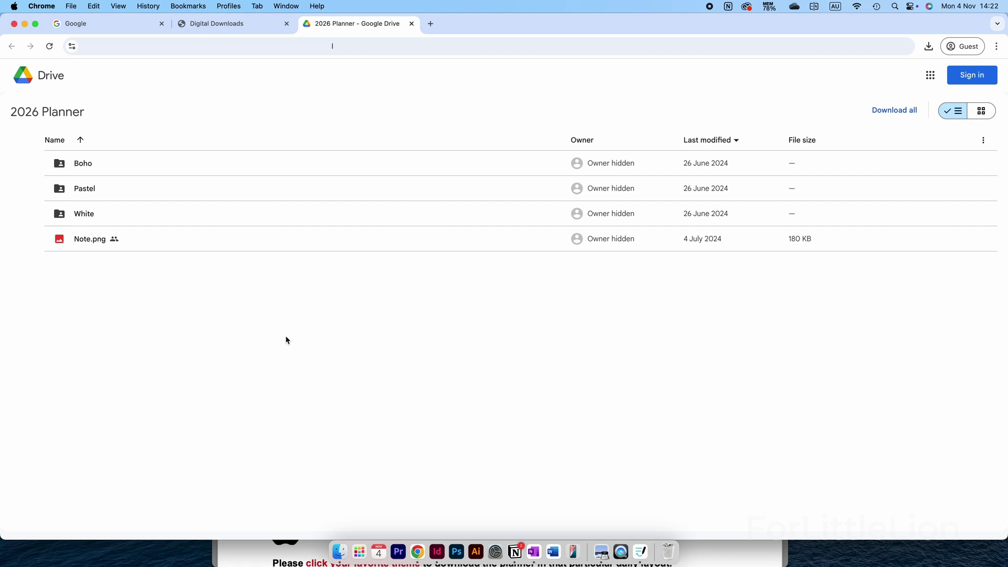
# Open the Pastel Drive folder, exit writing mode in the planner, and follow the HELLO page's Shortcuts link.
pyautogui.doubleClick(127, 191)
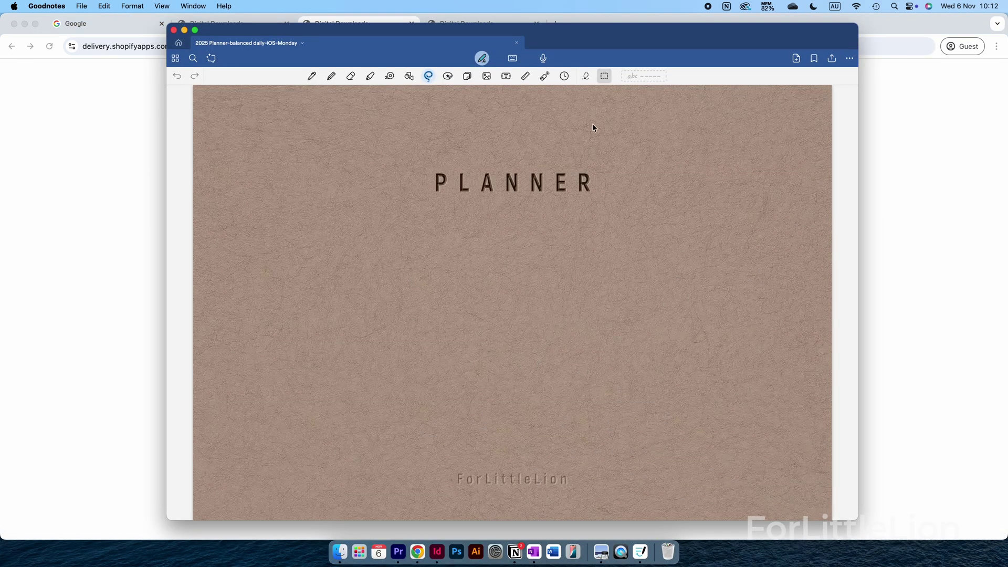
pyautogui.click(566, 254)
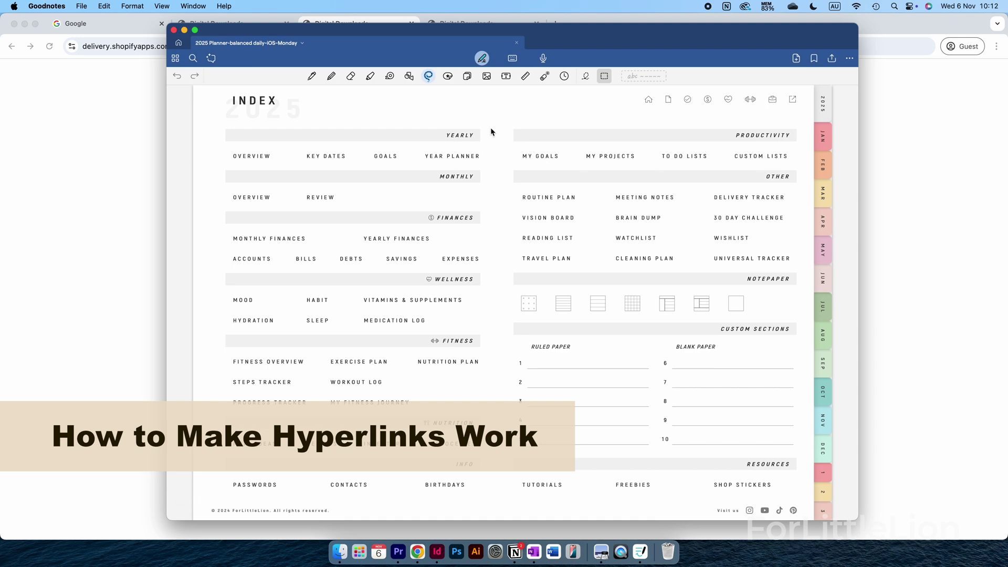
pyautogui.click(482, 58)
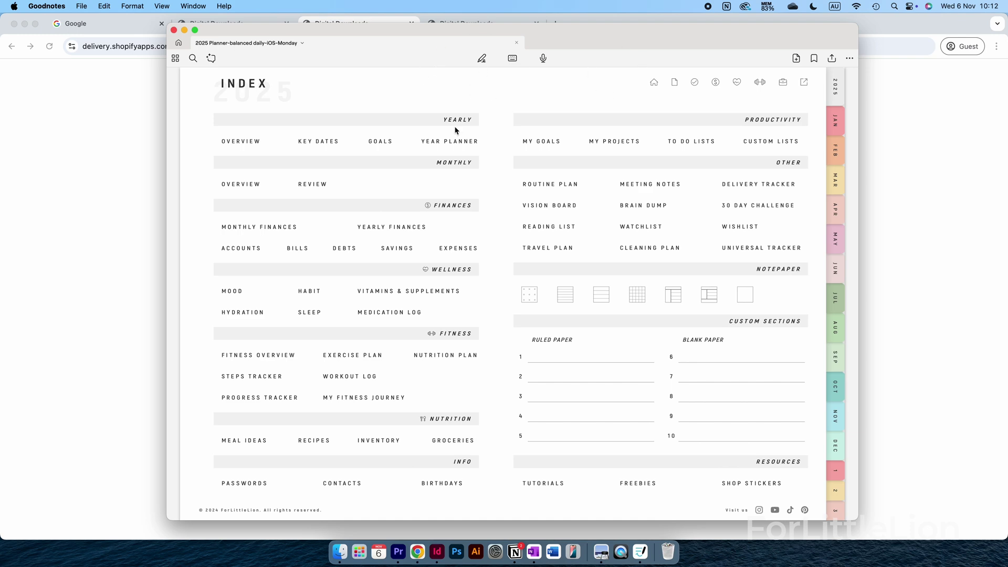
pyautogui.hscroll(-3, 455, 130)
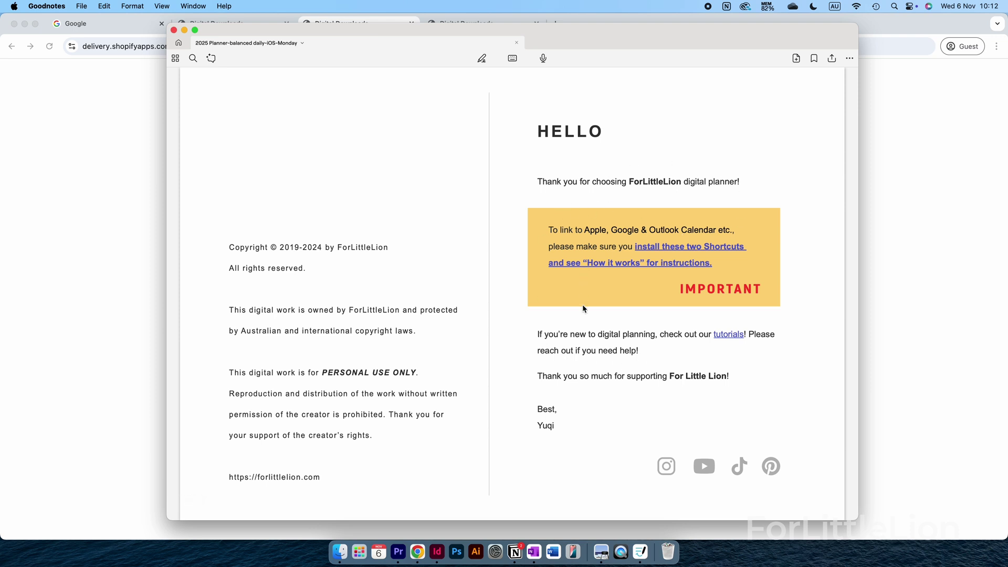
pyautogui.click(679, 248)
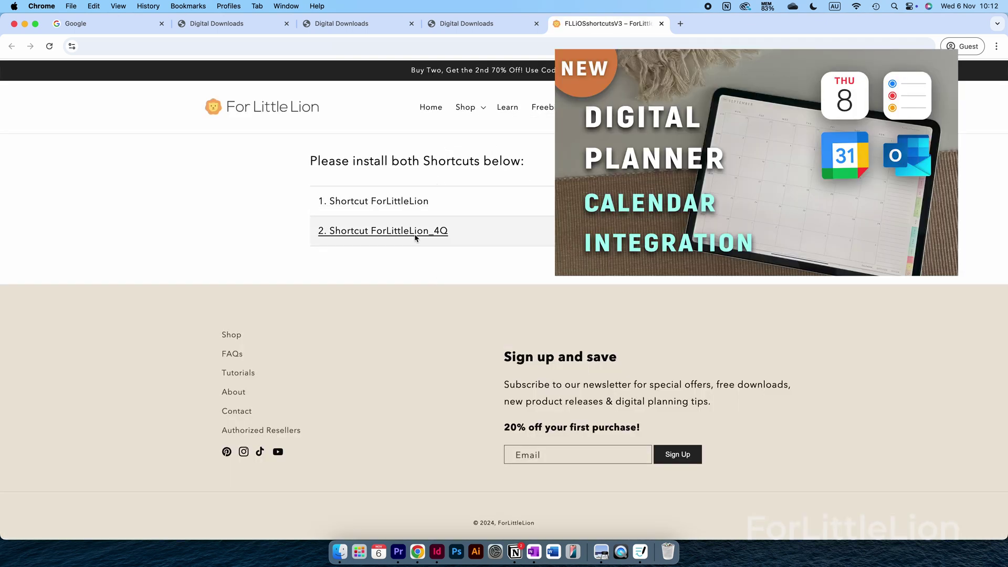
# Expand the install steps for Shortcut ForLittleLion and ForLittleLion_4Q, then go back to Goodnotes.
pyautogui.click(400, 202)
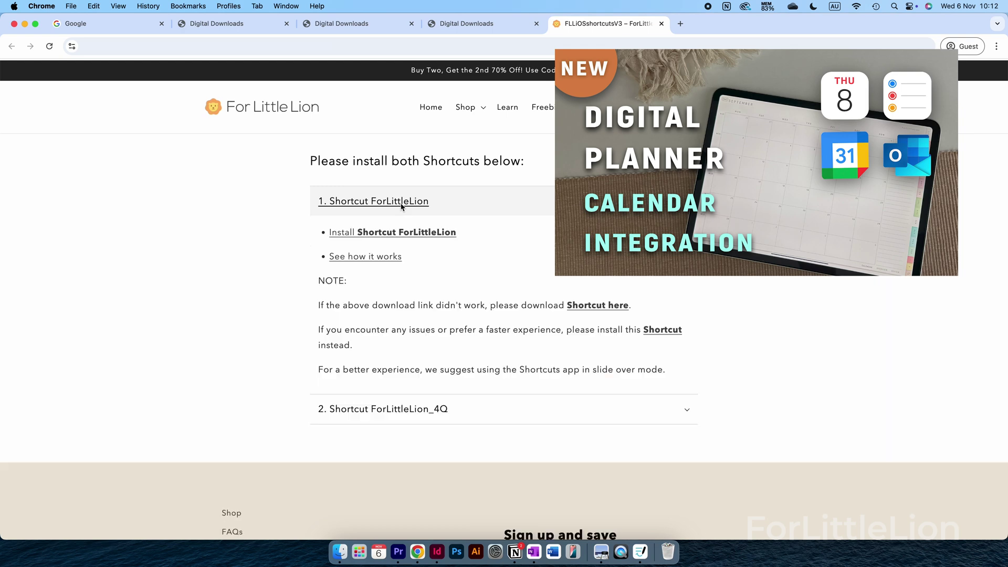
pyautogui.click(387, 408)
pyautogui.press('super+Tab')
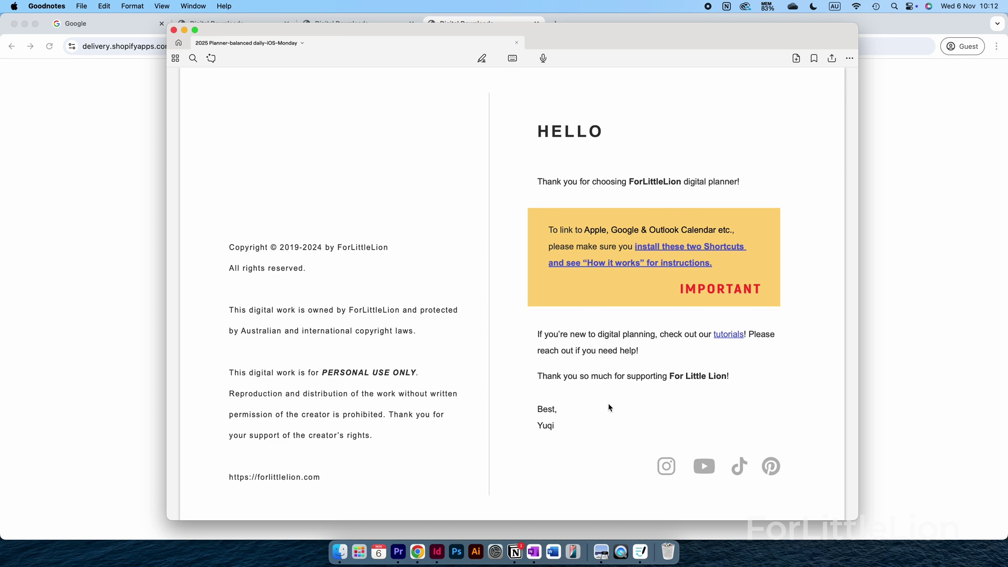
# From the Index, visit the To-do, Finances, Wellness, Fitness and My Projects pages.
pyautogui.hscroll(5, 686, 381)
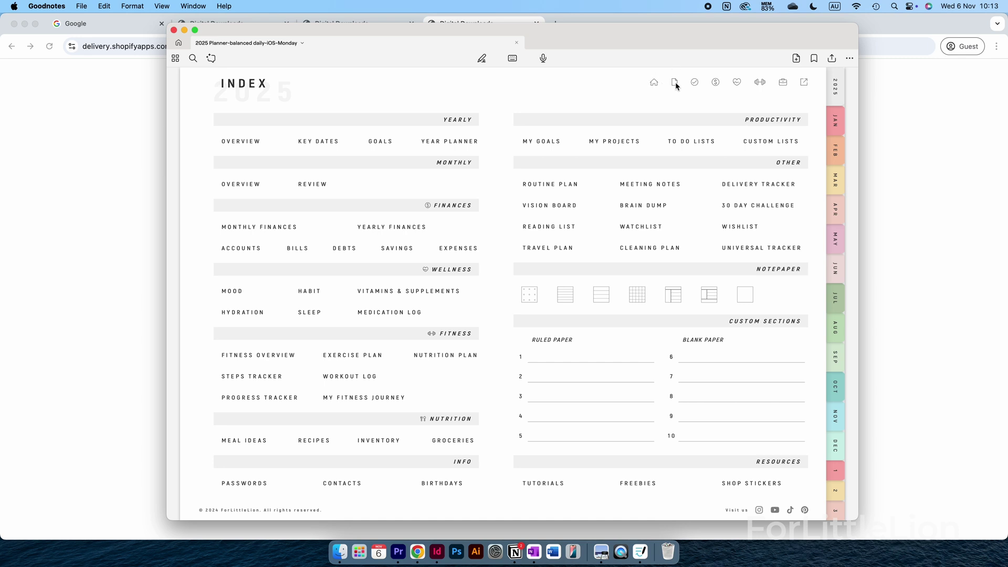
pyautogui.click(694, 84)
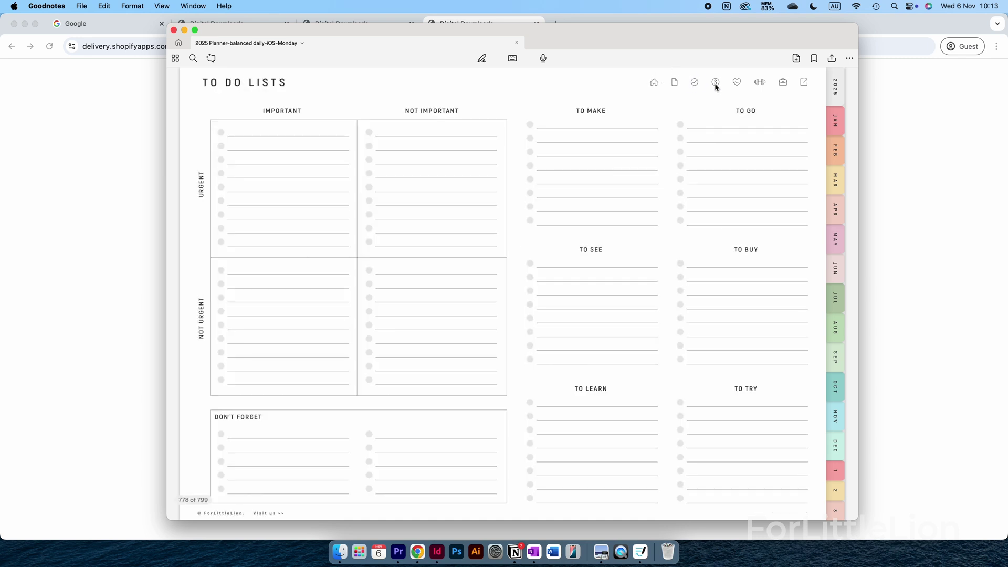
pyautogui.click(715, 84)
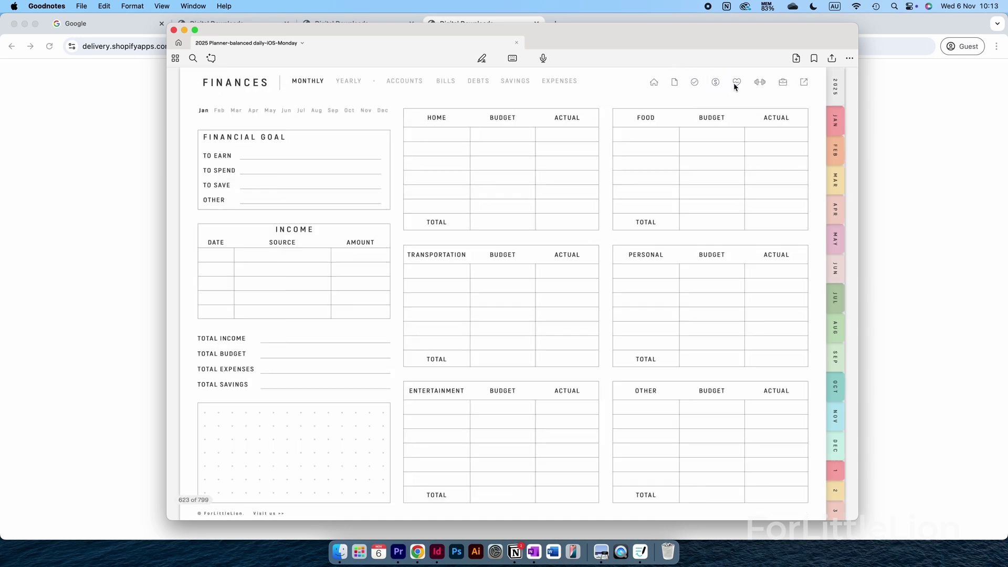
pyautogui.click(734, 83)
pyautogui.click(756, 85)
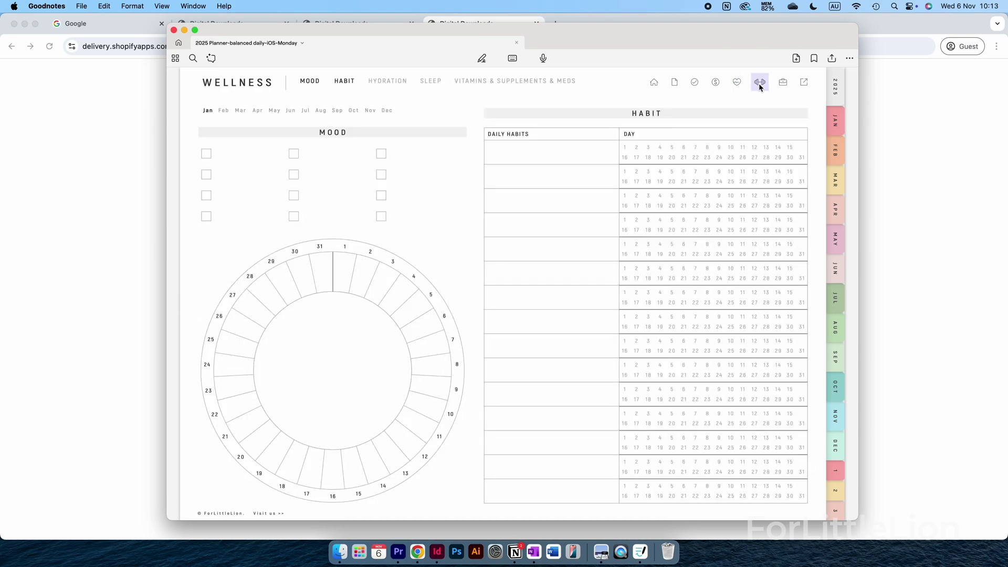
pyautogui.click(783, 84)
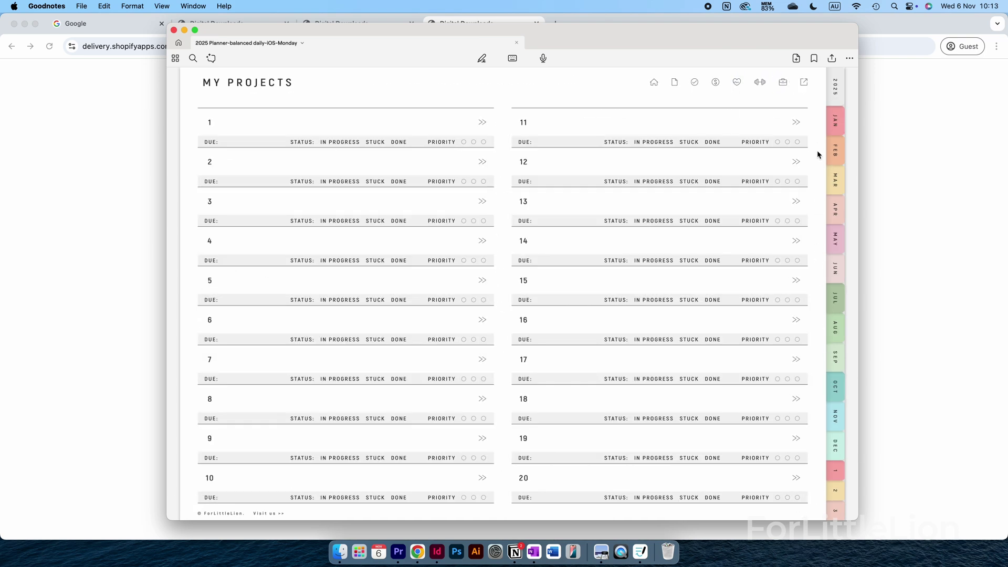
# Open the 2025 yearly calendar, the March month, Thursday 6 March's daily page, then March again.
pyautogui.click(836, 97)
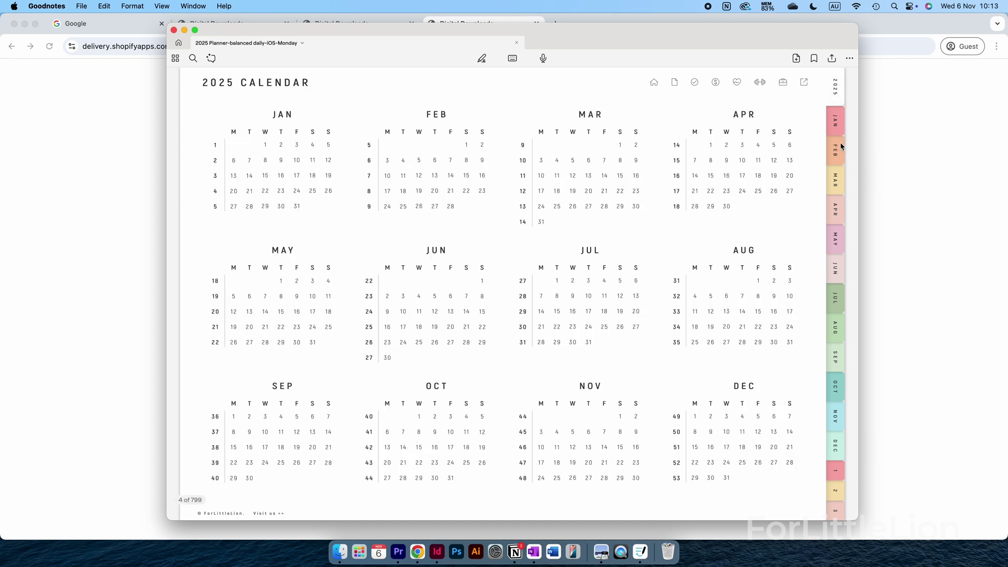
pyautogui.click(834, 173)
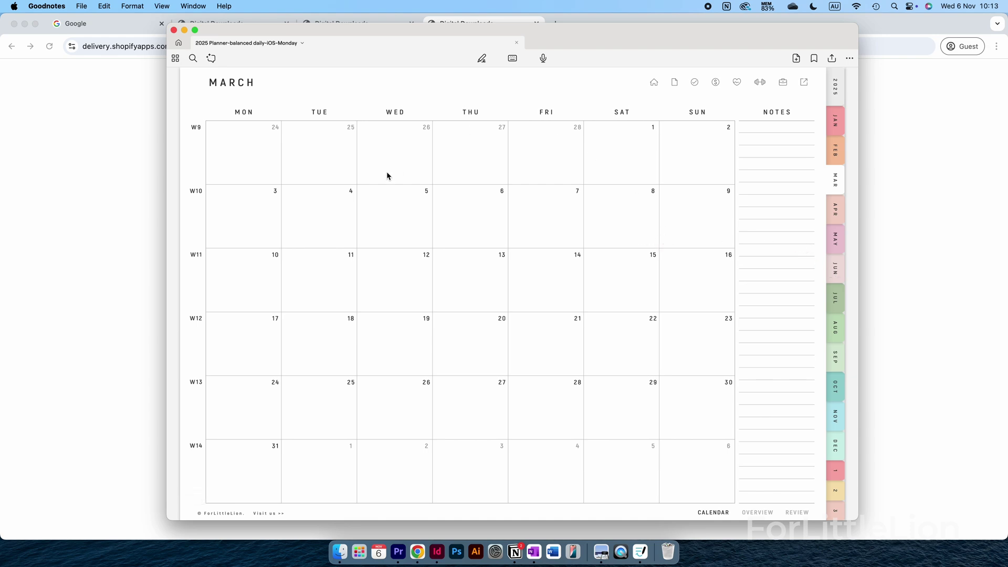
pyautogui.click(502, 192)
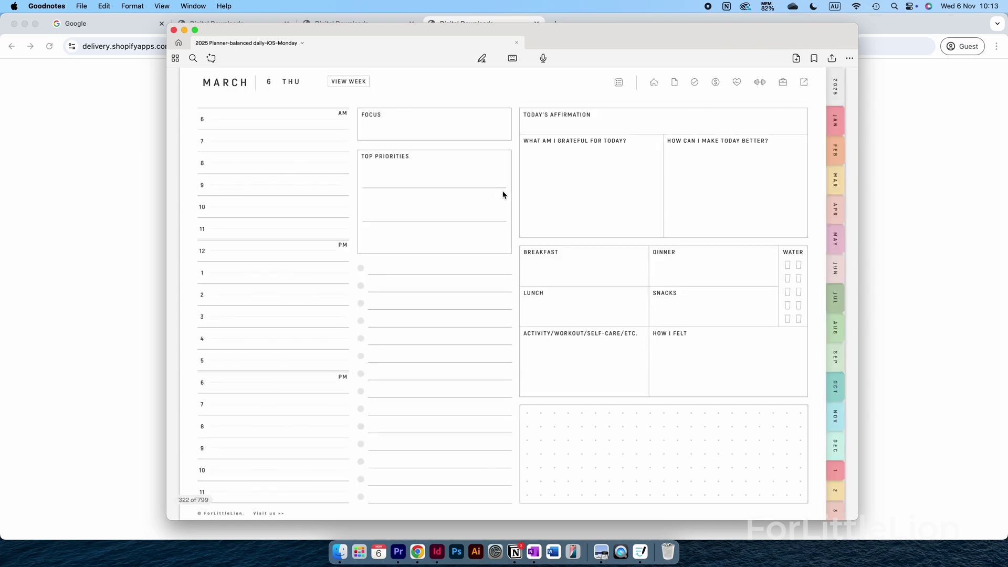
pyautogui.click(831, 185)
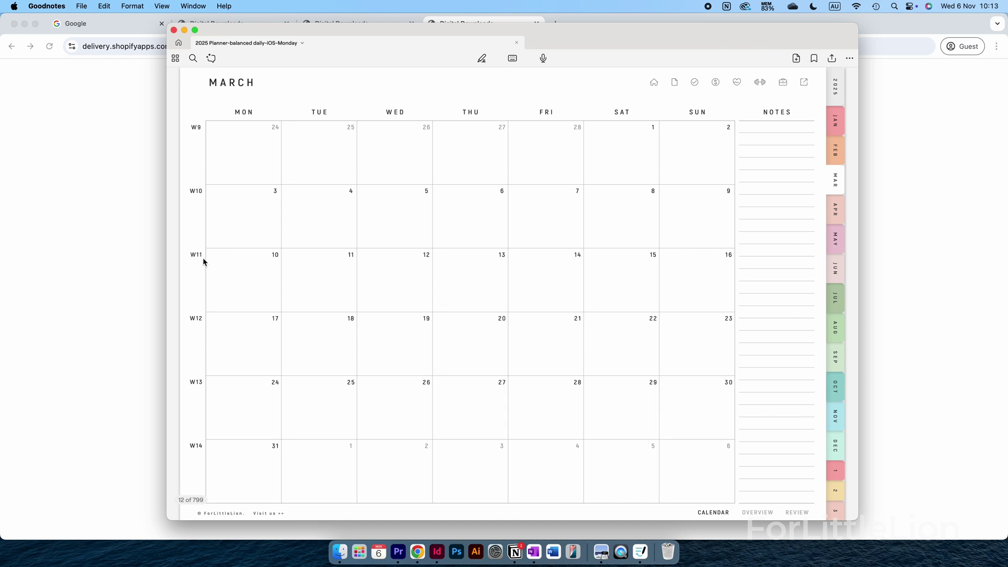
# Open Week 10, Sunday 9 March, then Week 10's hourly schedule, reflection and meal plan pages.
pyautogui.click(200, 194)
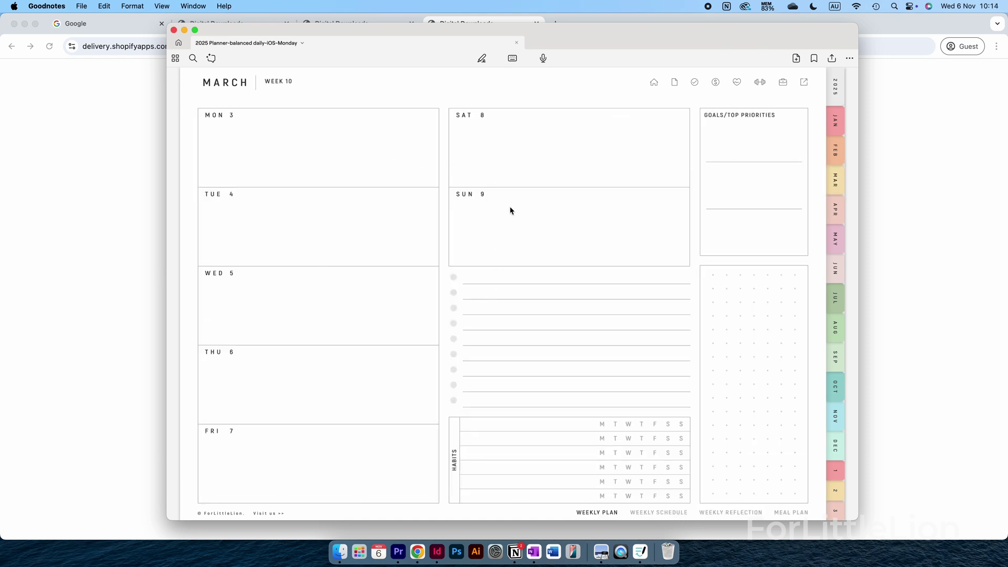
pyautogui.click(482, 195)
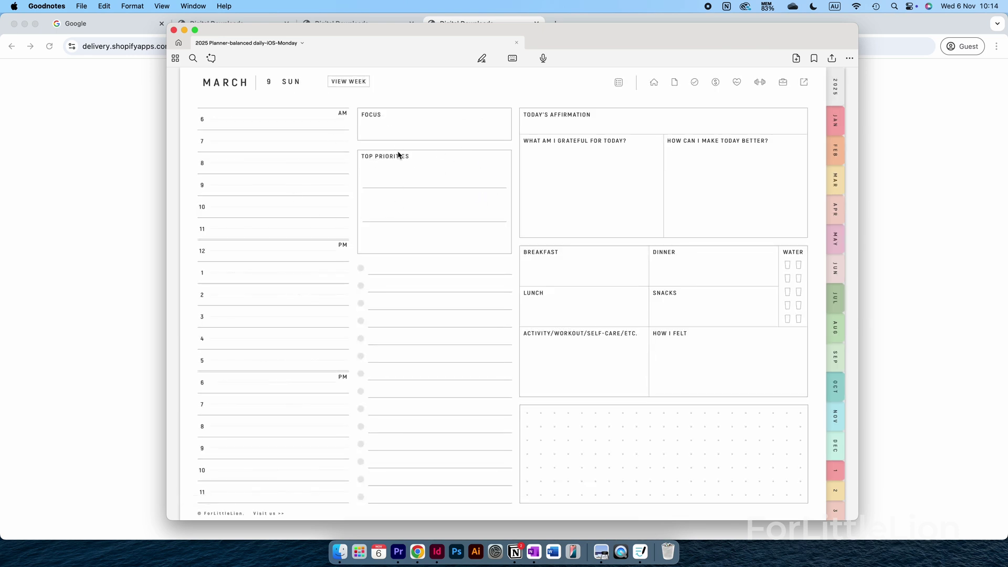
pyautogui.click(351, 87)
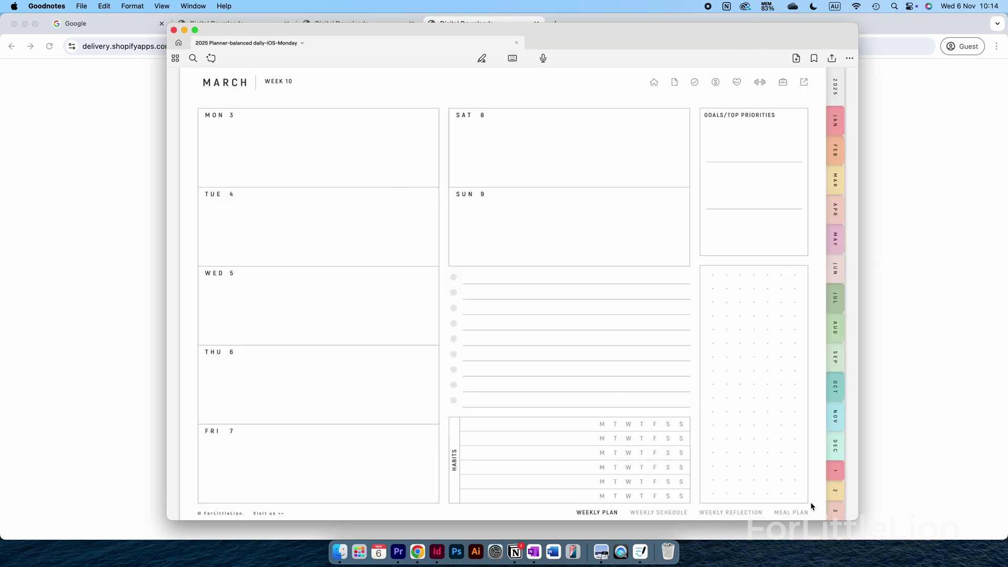
pyautogui.click(662, 513)
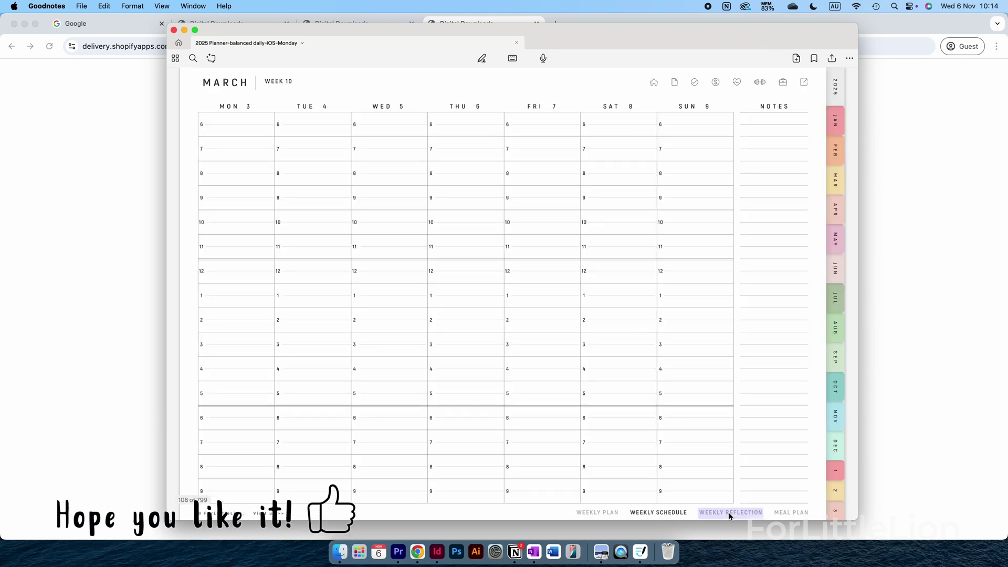
pyautogui.click(728, 513)
pyautogui.click(783, 513)
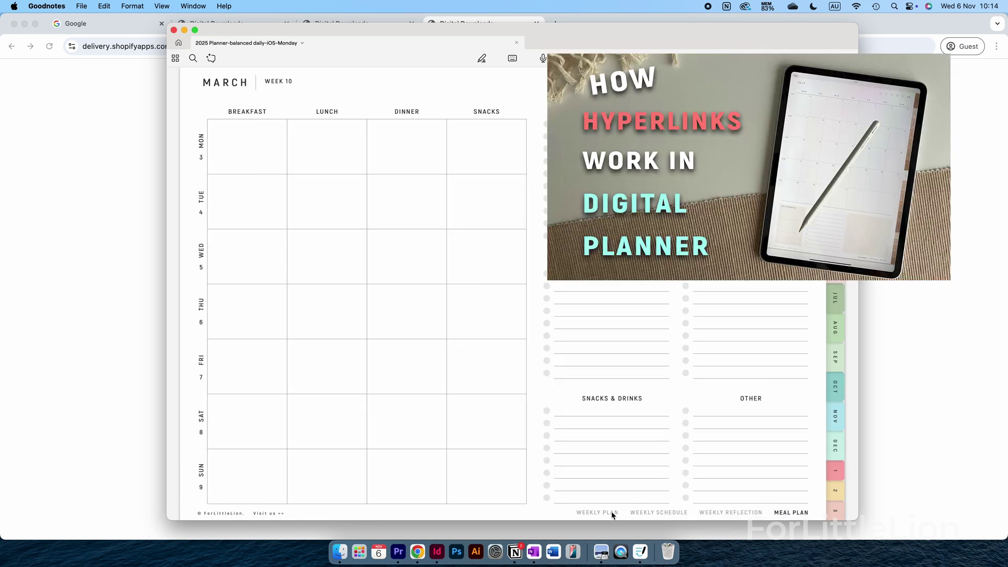
# Open Stickers-wb > GoodNotes sticker book and show Open With for essential stickers-v4.goodnotes.
pyautogui.click(612, 513)
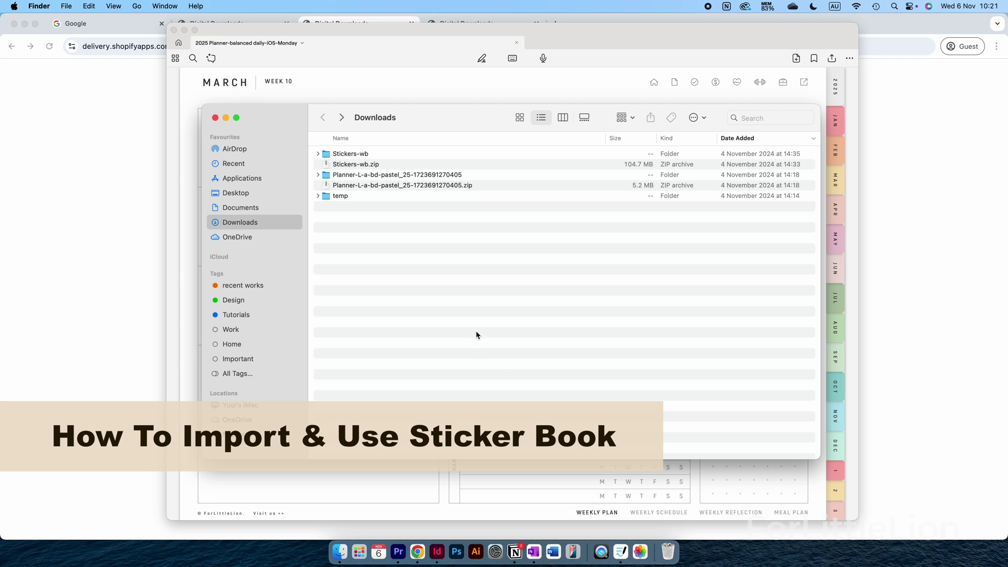
pyautogui.doubleClick(362, 155)
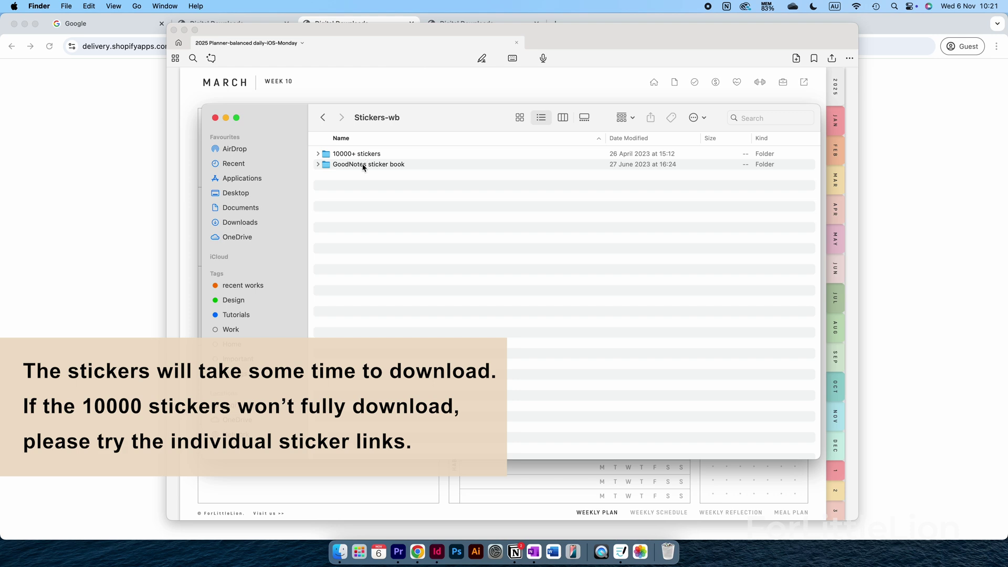
pyautogui.doubleClick(378, 164)
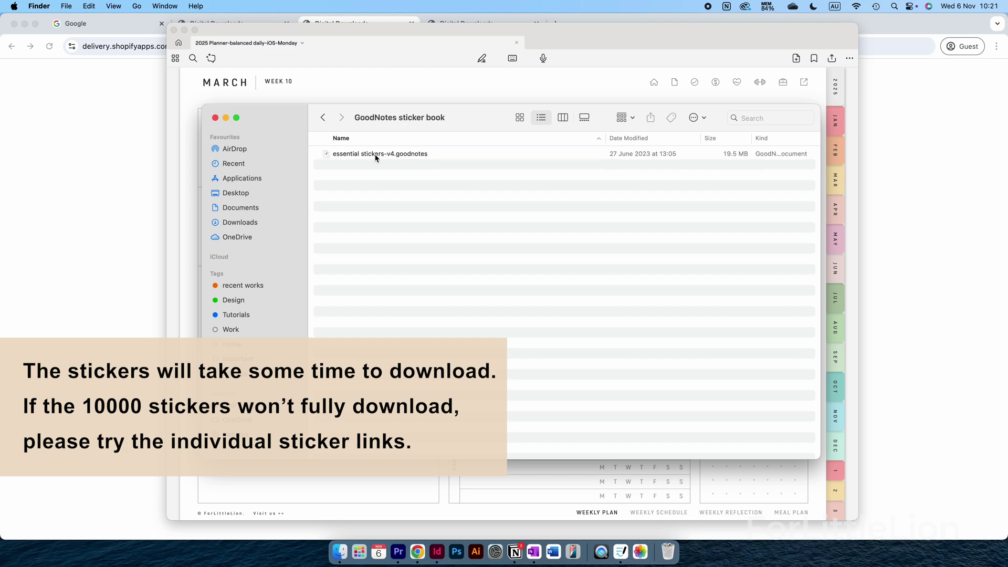
pyautogui.click(376, 157)
pyautogui.rightClick(375, 156)
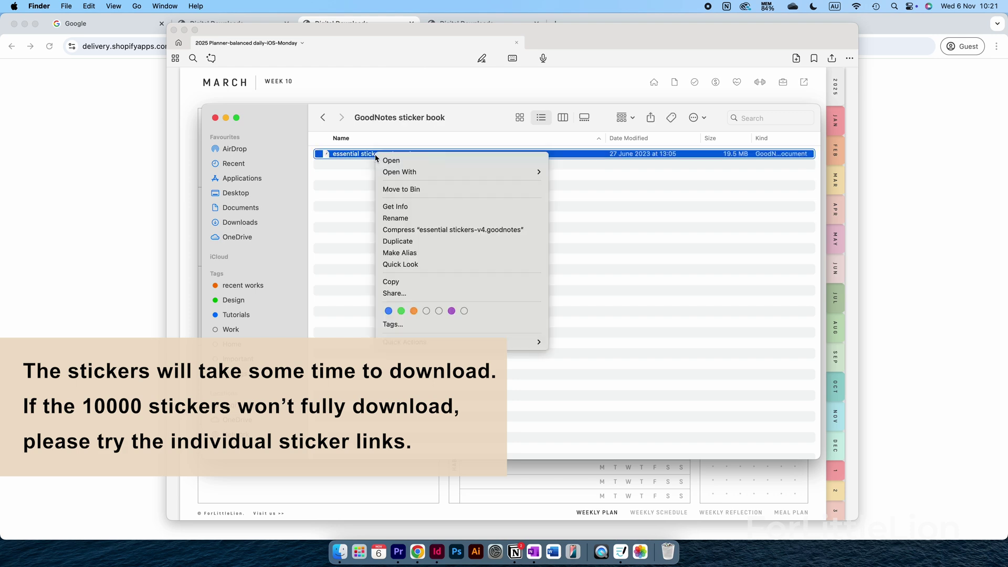
pyautogui.moveTo(403, 173)
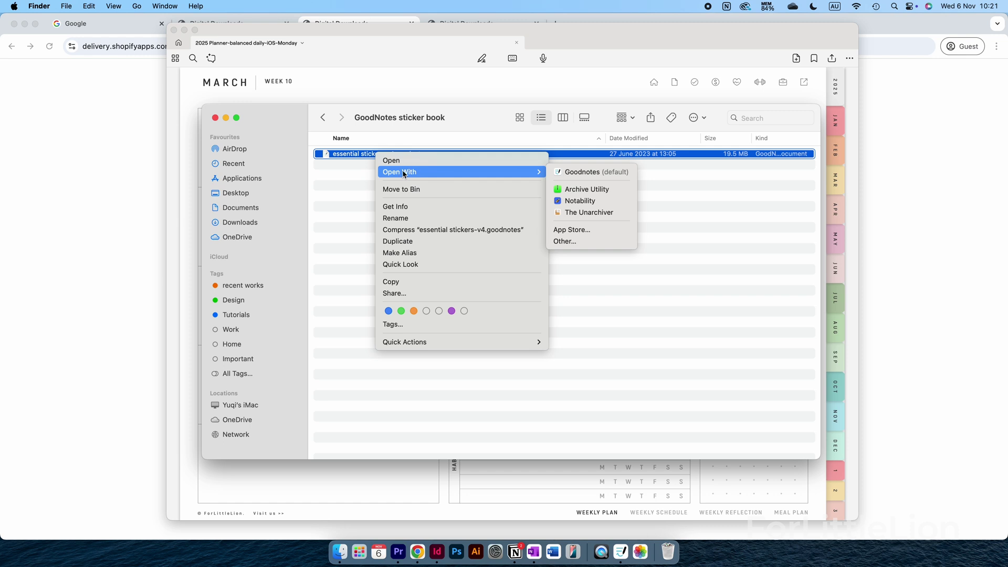
# Open essential stickers-v4 with Goodnotes and import it as a new document.
pyautogui.click(572, 171)
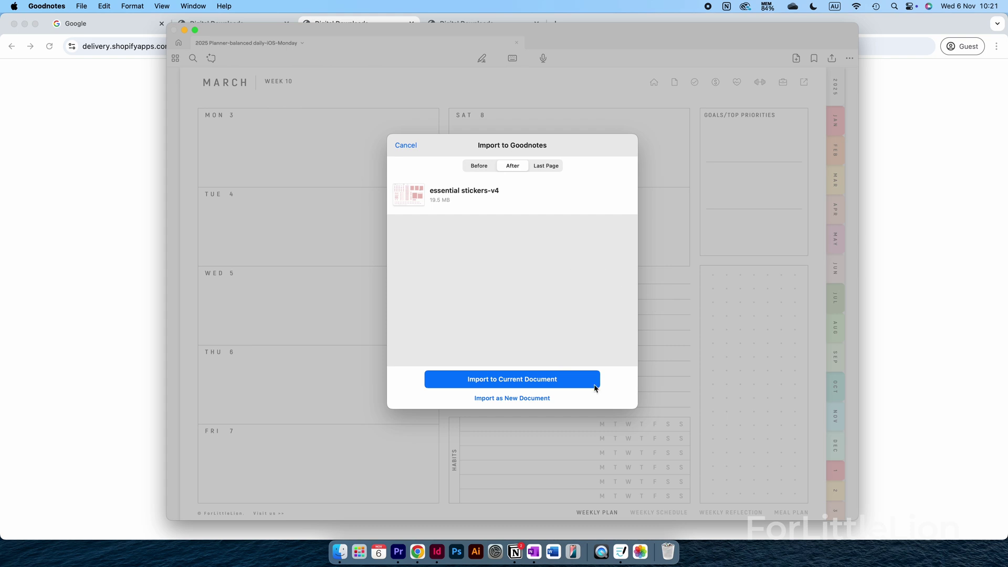
pyautogui.click(516, 400)
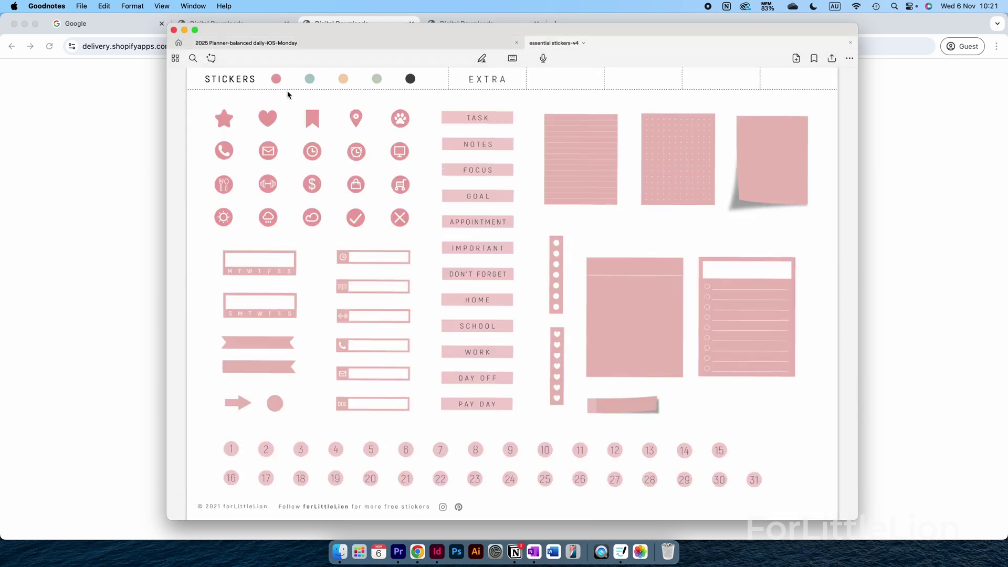
# Page through the sticker book to page 6 with the emoji and washi tapes, and re-enable writing mode.
pyautogui.hscroll(2, 312, 83)
pyautogui.hscroll(3, 315, 82)
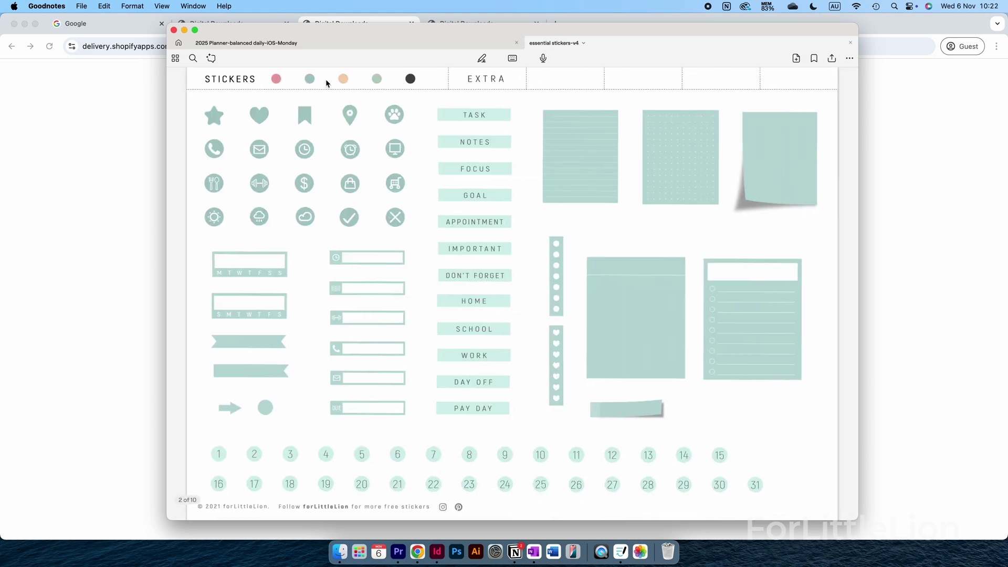
pyautogui.hscroll(3, 367, 80)
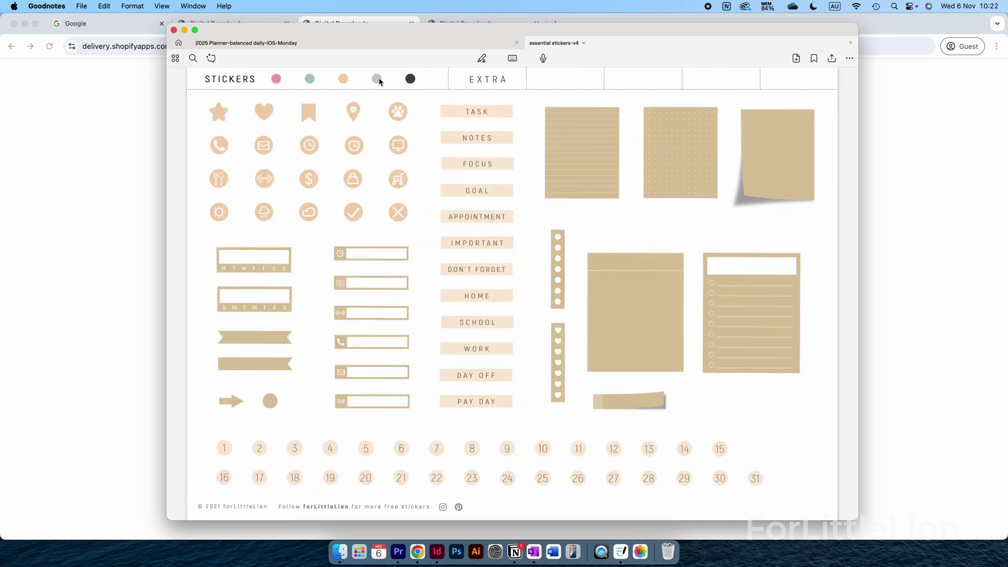
pyautogui.hscroll(3, 398, 77)
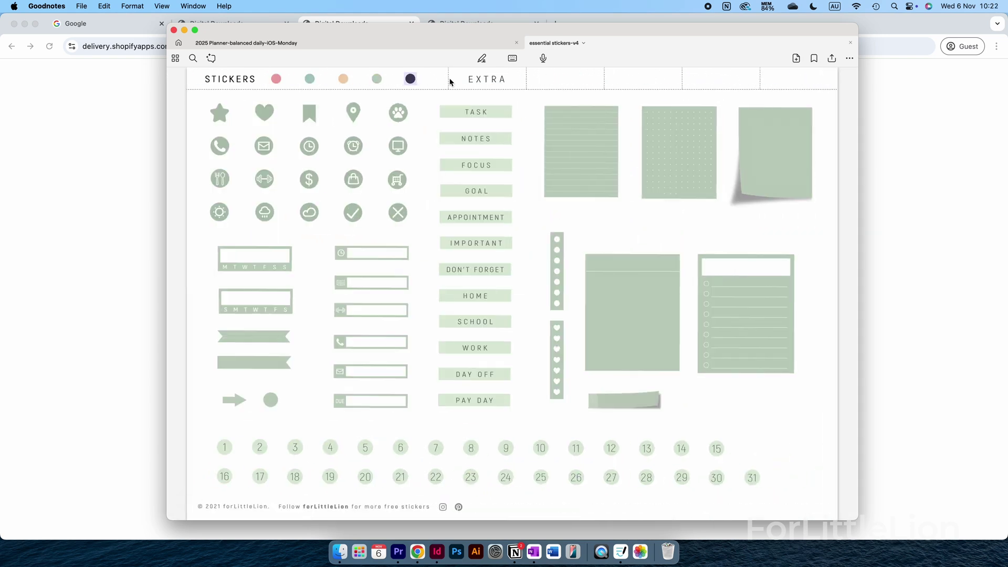
pyautogui.hscroll(6, 450, 80)
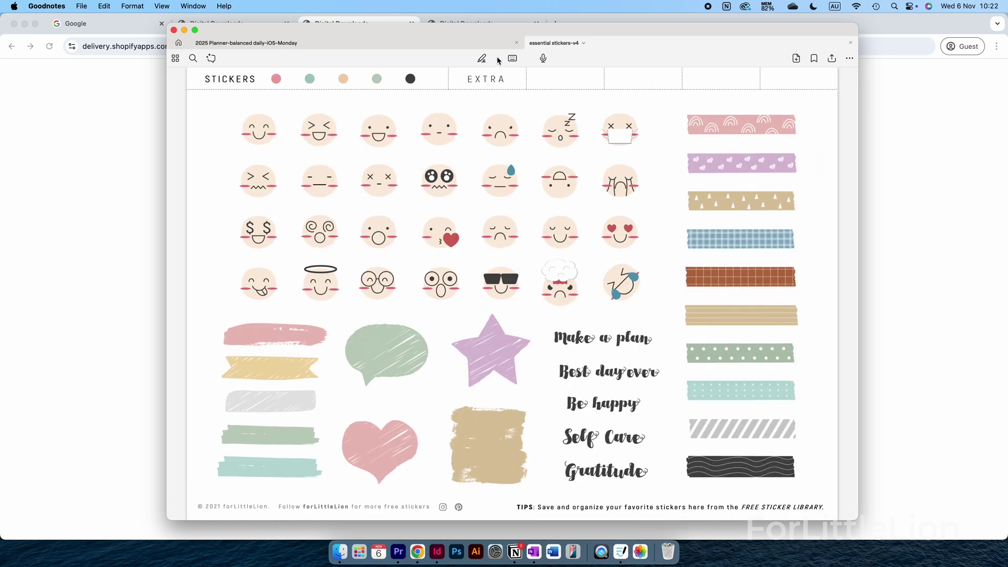
pyautogui.click(482, 59)
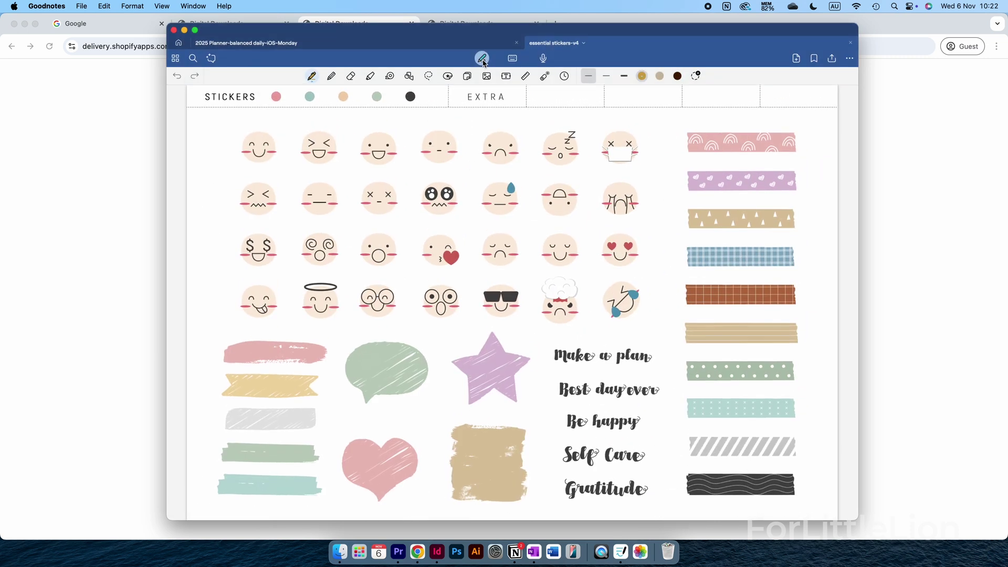
# Lasso the pink heart sticker in the sticker book and copy it.
pyautogui.click(431, 77)
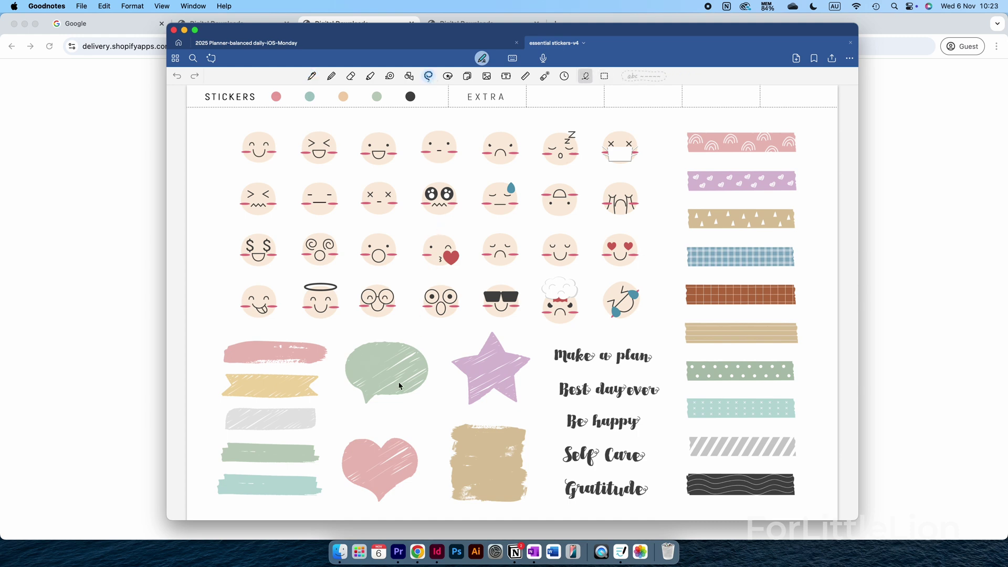
pyautogui.moveTo(393, 463)
pyautogui.mouseDown()
pyautogui.moveTo(370, 465)
pyautogui.moveTo(387, 480)
pyautogui.moveTo(404, 465)
pyautogui.moveTo(387, 471)
pyautogui.mouseUp()
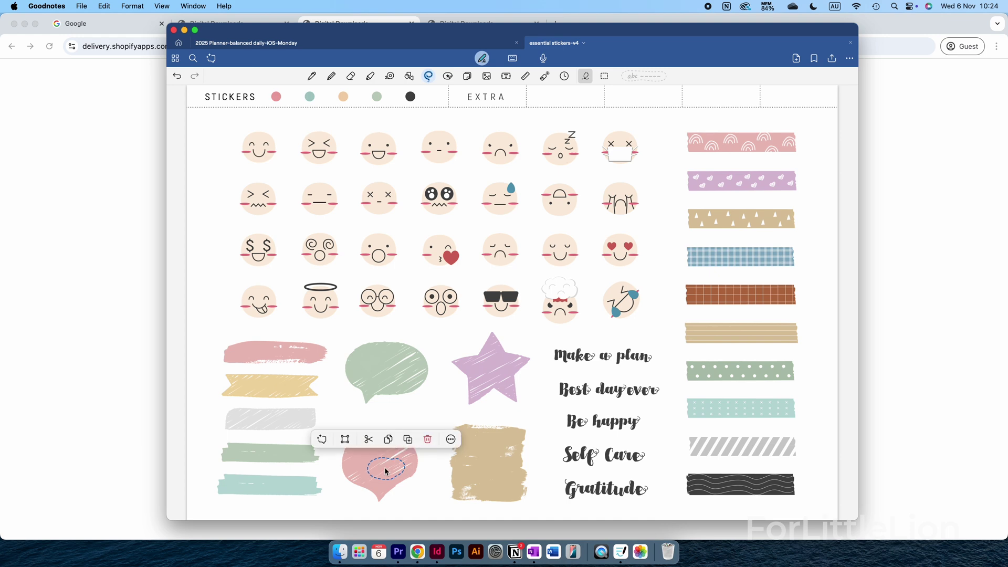
pyautogui.click(389, 439)
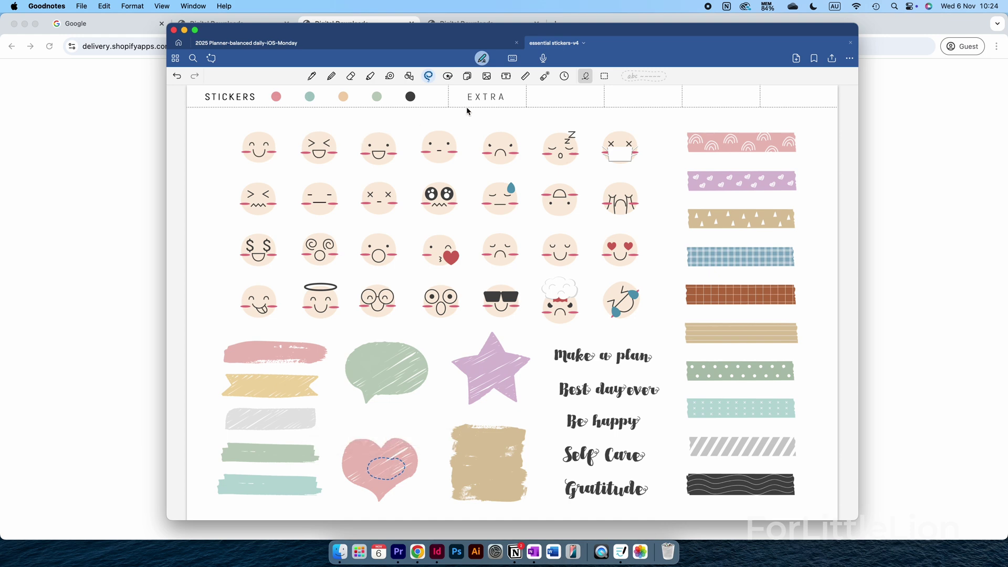
# Paste the heart into the planner's TUE 4 box and shrink it.
pyautogui.click(354, 53)
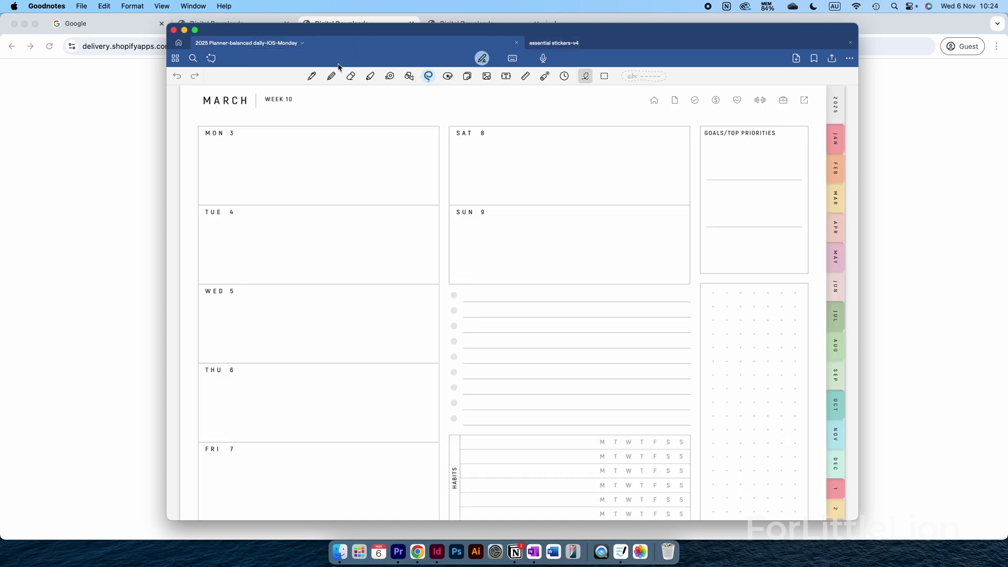
pyautogui.rightClick(353, 231)
pyautogui.click(361, 236)
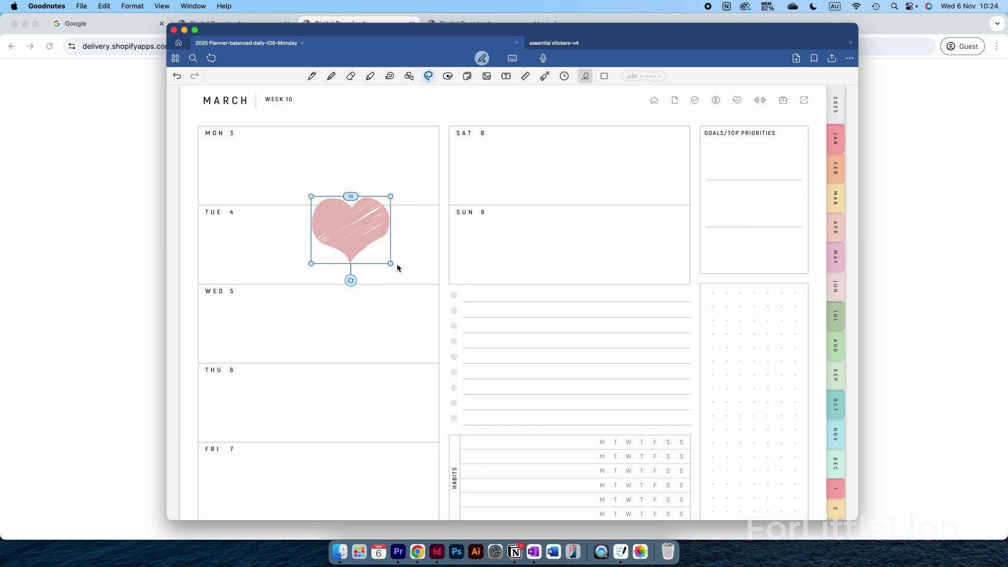
pyautogui.moveTo(389, 265); pyautogui.dragTo(285, 265)
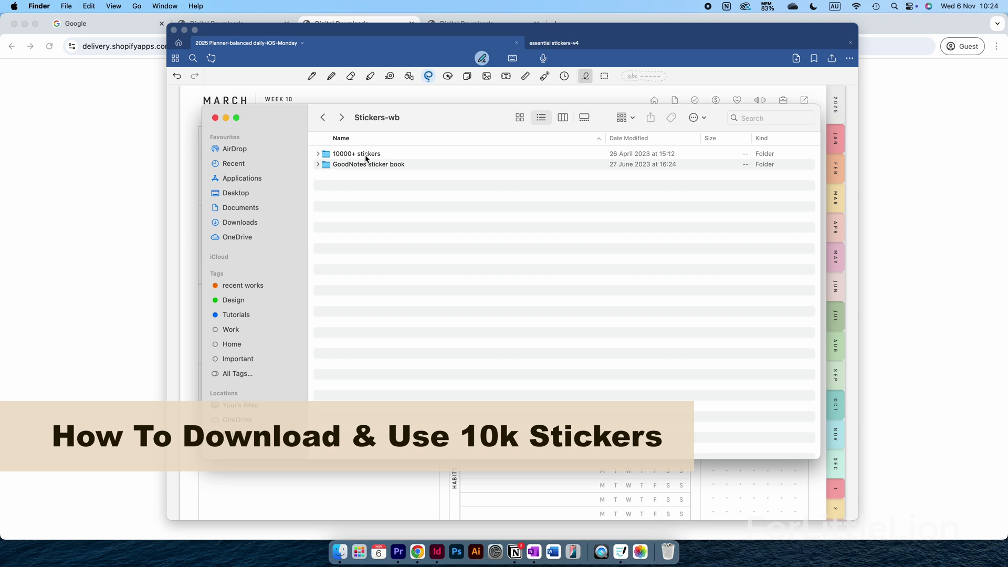
# Select all 54 files in 10000+ stickers > icons > green and add them to Photos.
pyautogui.doubleClick(366, 155)
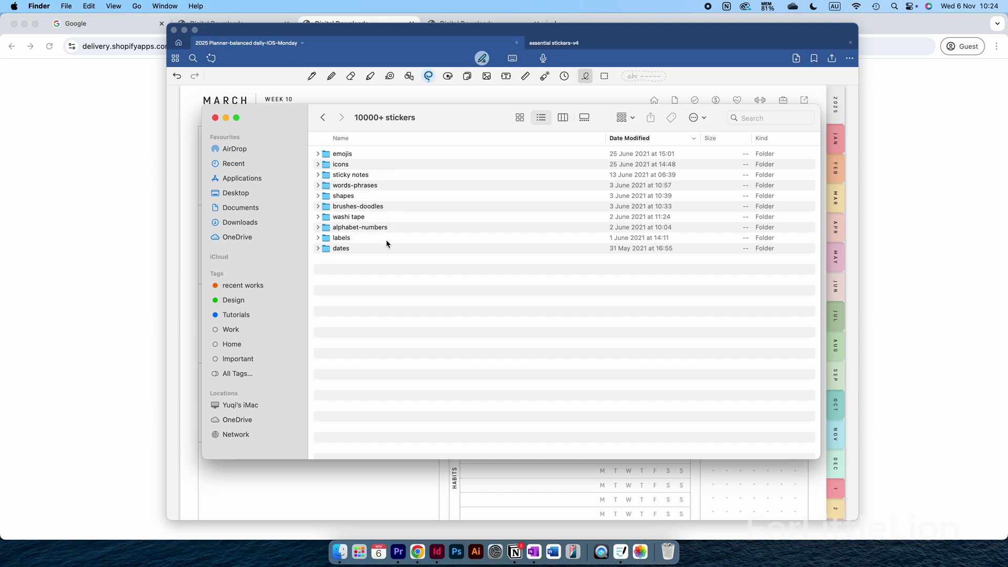
pyautogui.doubleClick(360, 165)
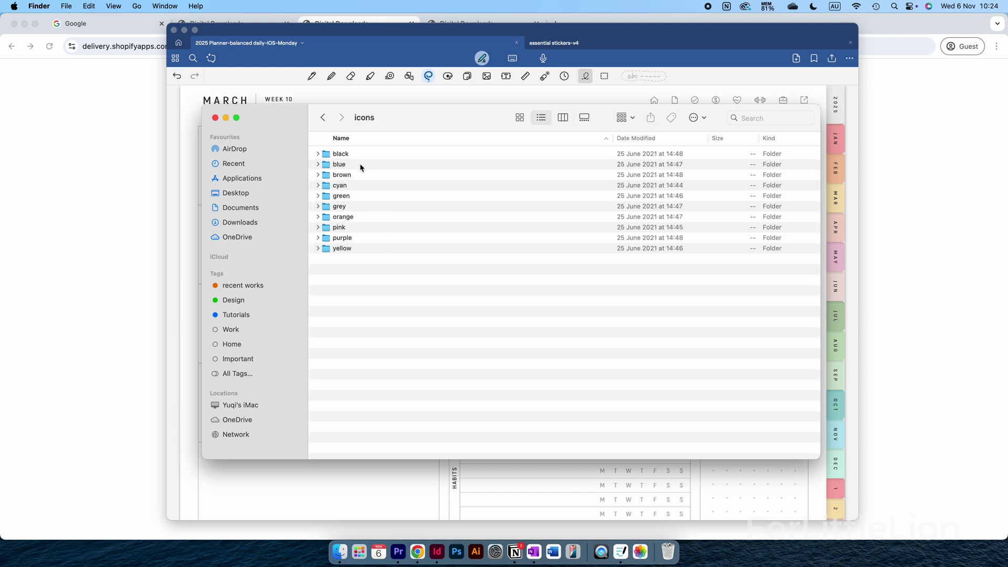
pyautogui.doubleClick(345, 197)
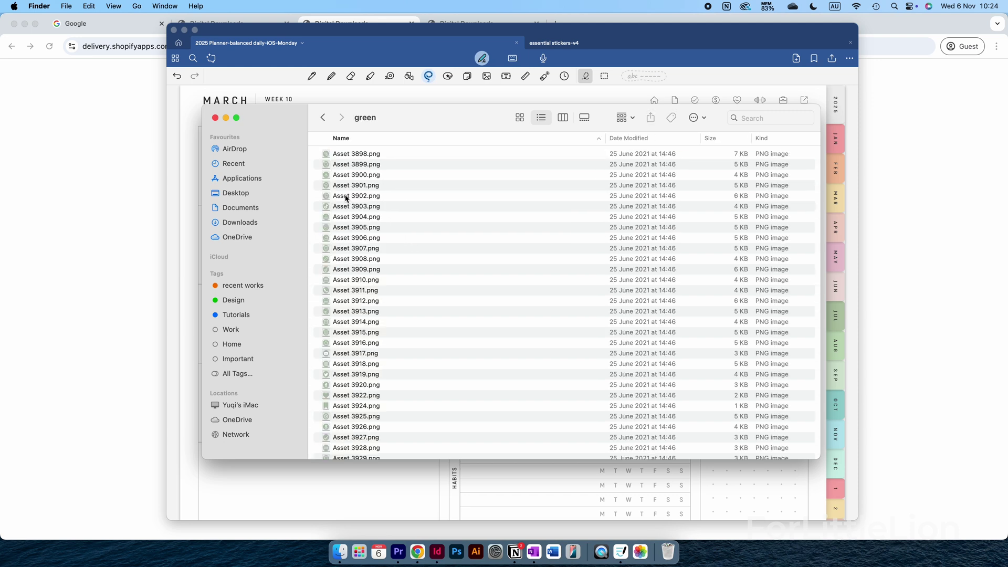
pyautogui.press('Down')
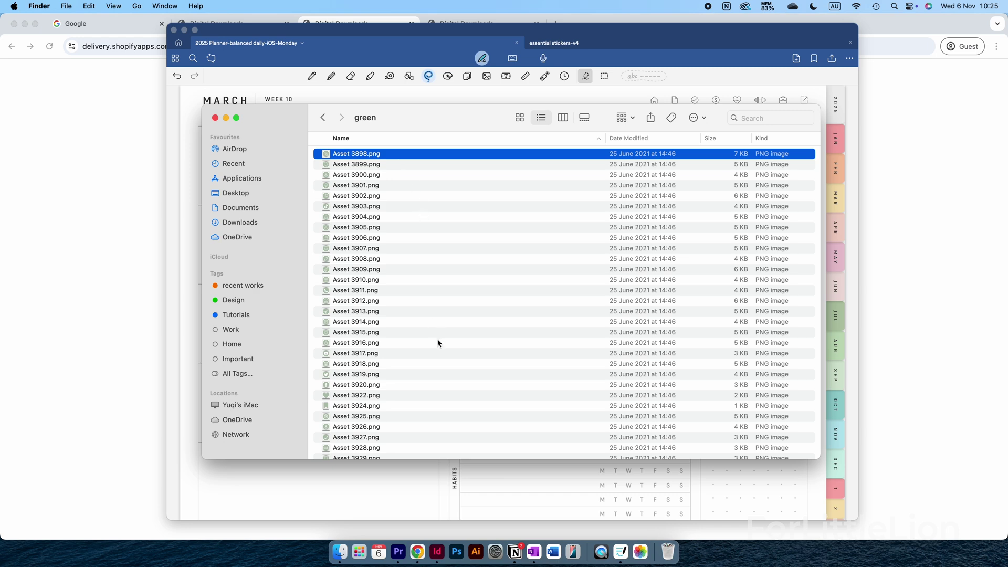
pyautogui.press('super+a')
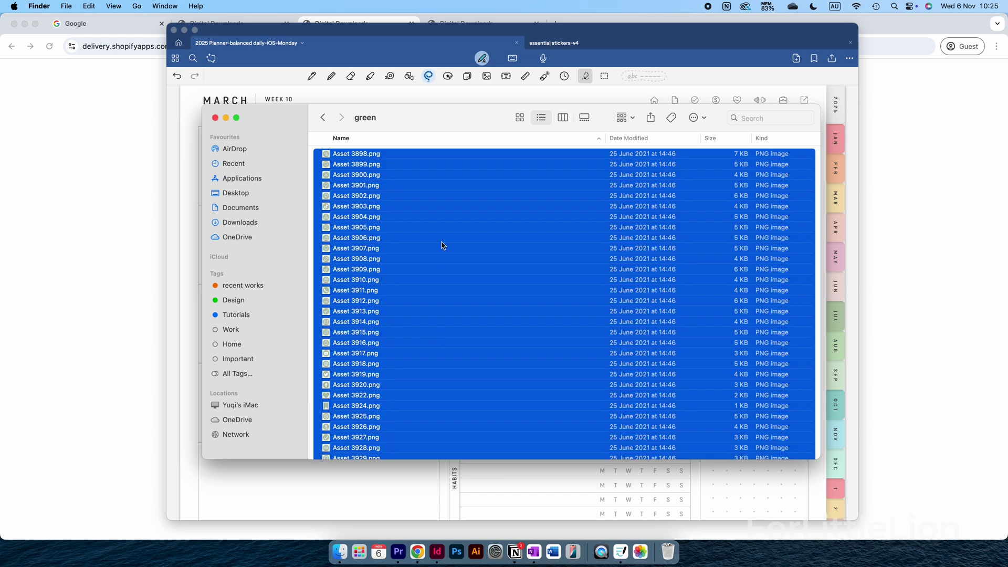
pyautogui.rightClick(429, 229)
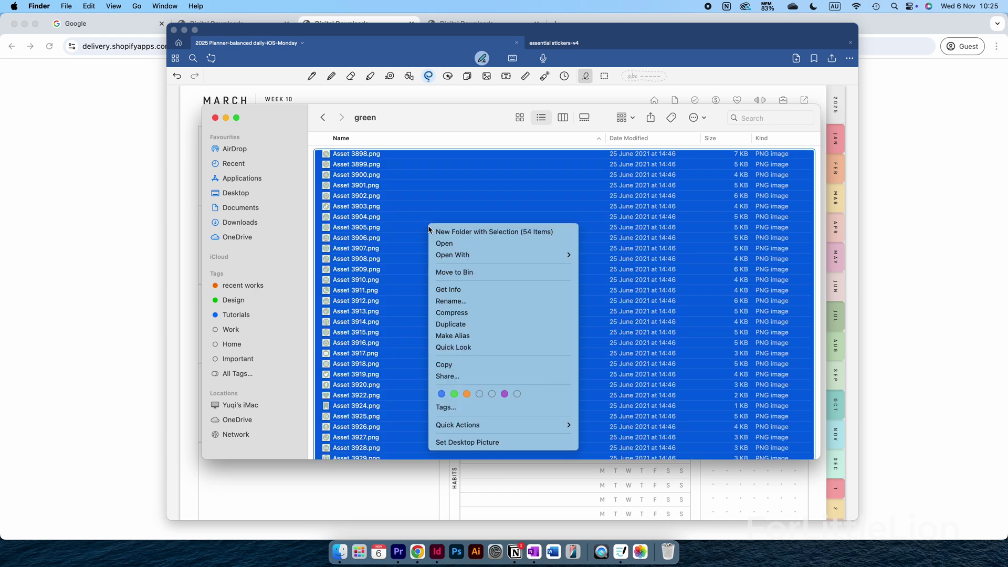
pyautogui.click(457, 377)
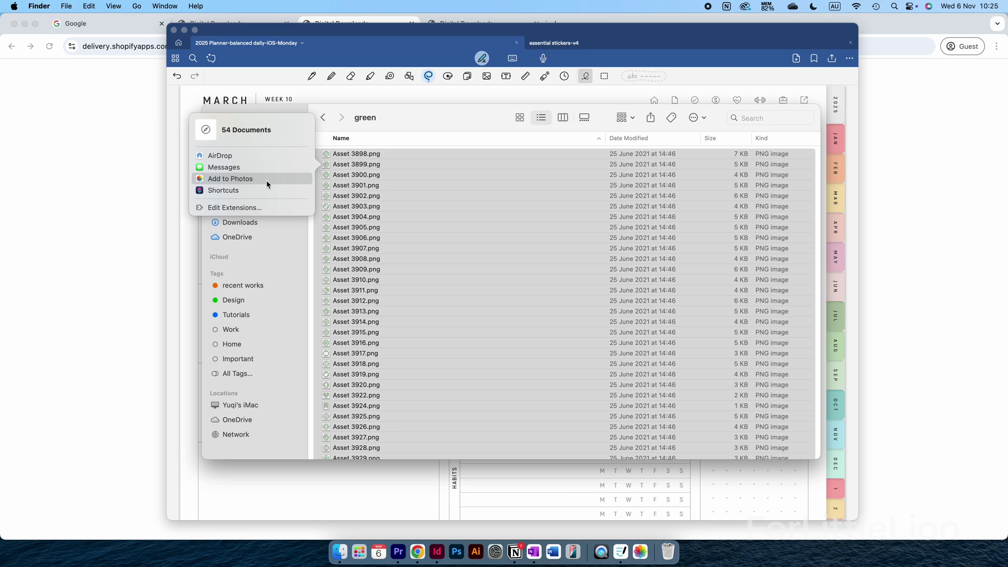
pyautogui.click(266, 181)
# Back in the planner, use the Sticker tool to open the sticker popover and scroll its tabs to the plus.
pyautogui.click(410, 50)
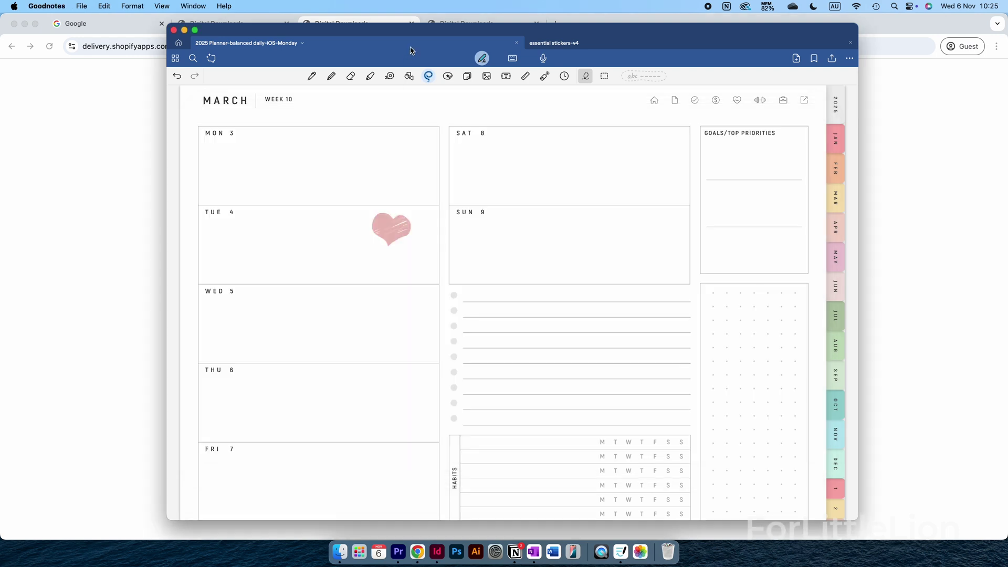
pyautogui.click(447, 76)
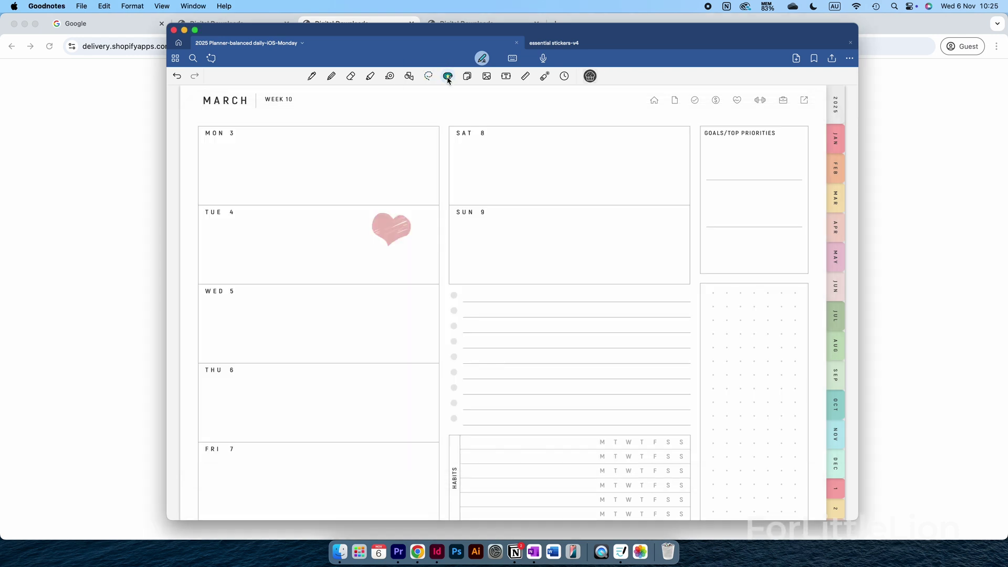
pyautogui.click(502, 178)
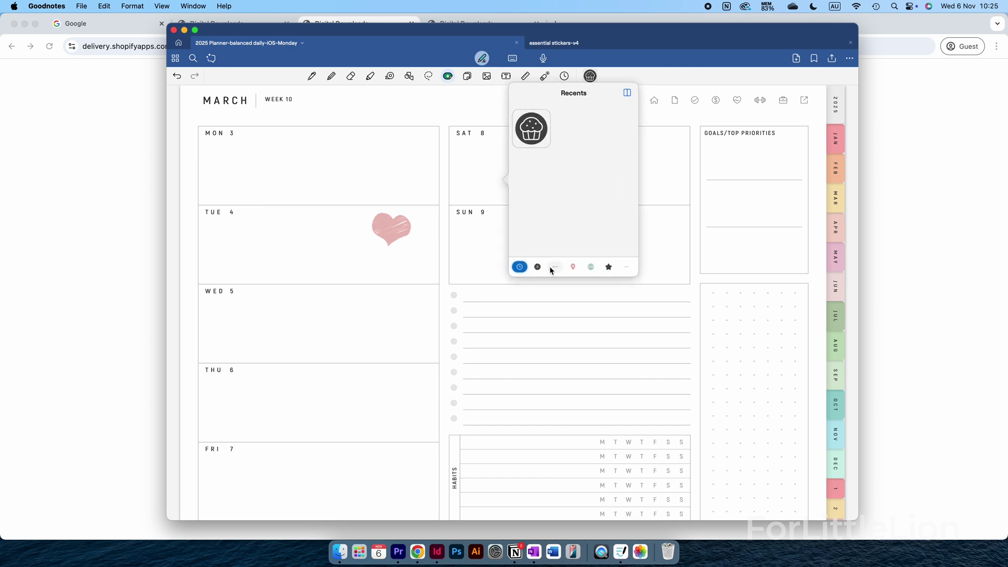
pyautogui.hscroll(5, 551, 268)
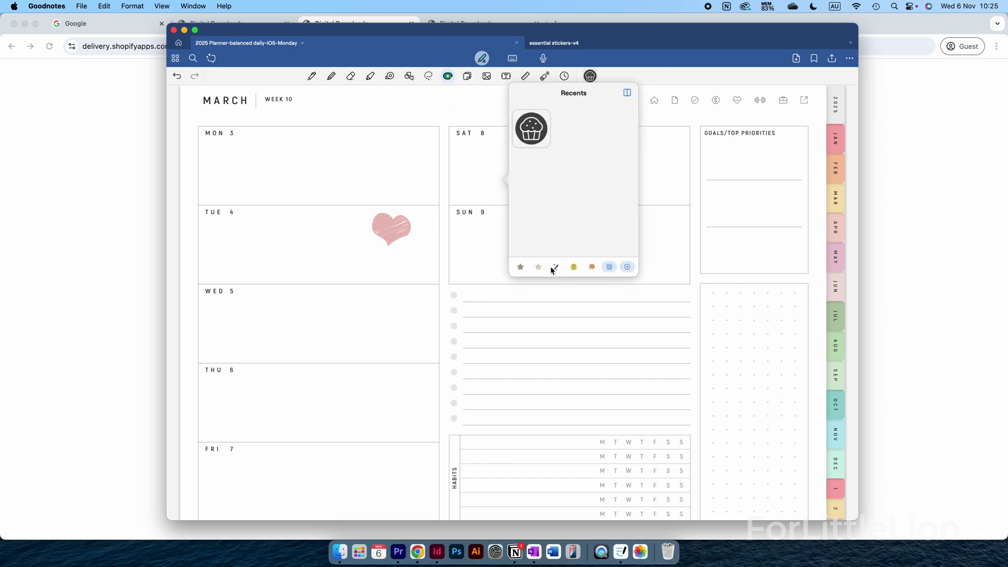
# Add the 54 green icons from Photos as a new sticker collection titled 'icons-green'.
pyautogui.click(628, 267)
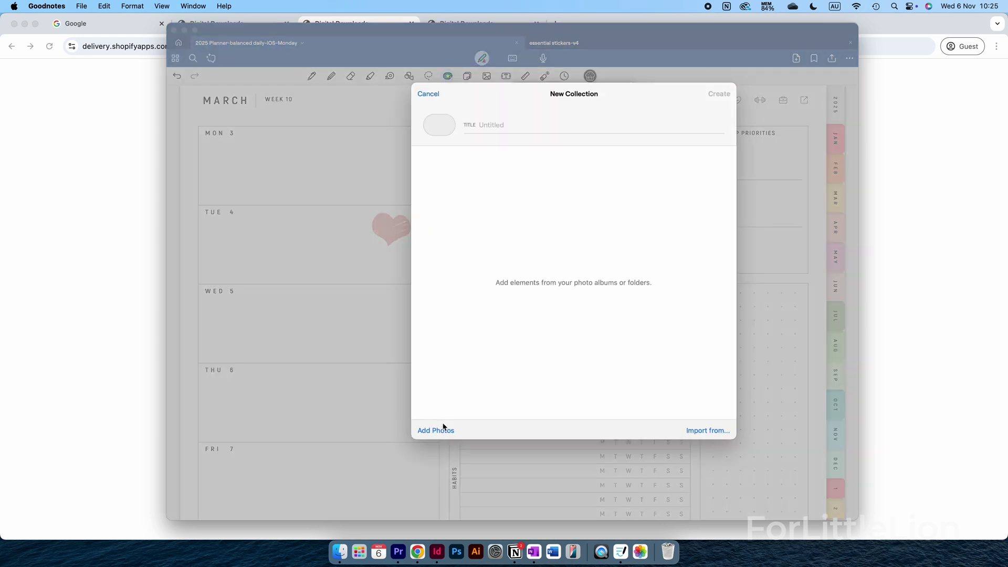
pyautogui.click(444, 431)
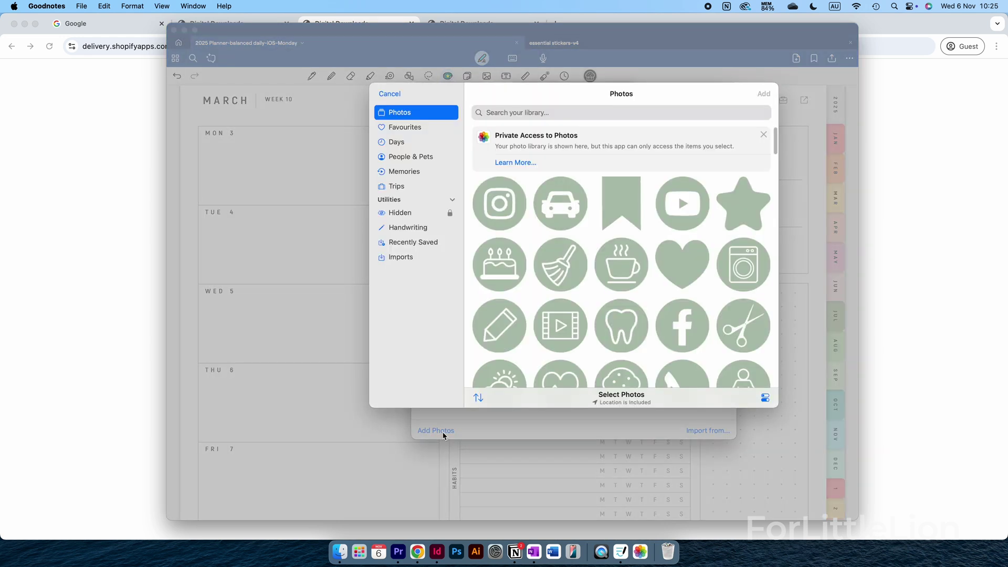
pyautogui.click(508, 210)
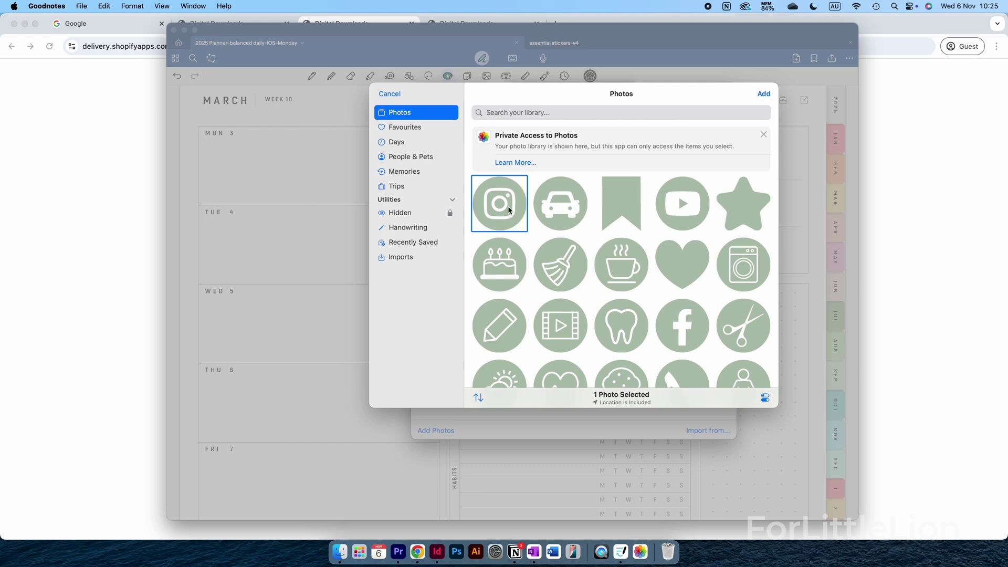
pyautogui.scroll(-10, 619, 244)
pyautogui.scroll(-5, 619, 244)
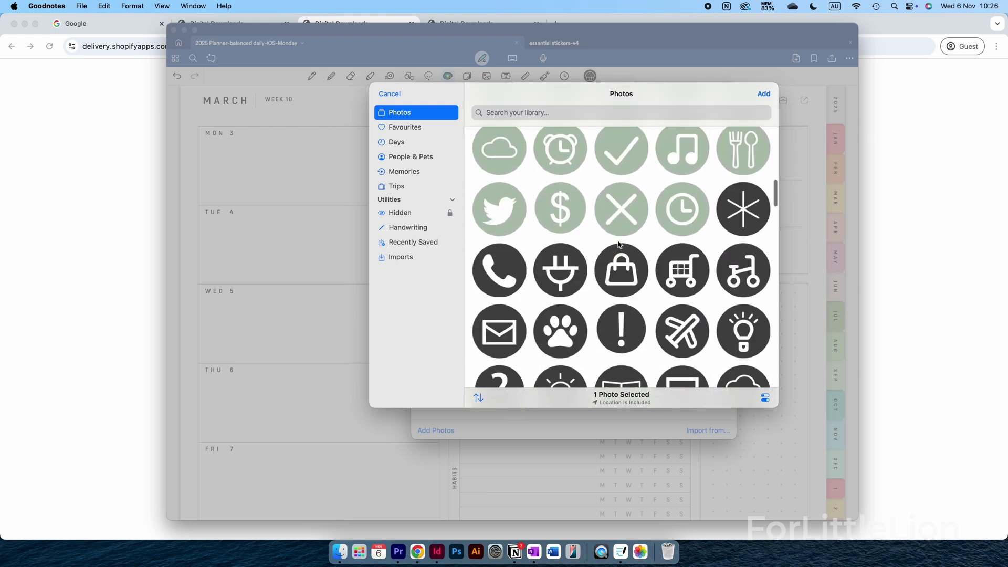
pyautogui.keyDown('shift'); pyautogui.click(685, 249); pyautogui.keyUp('shift')
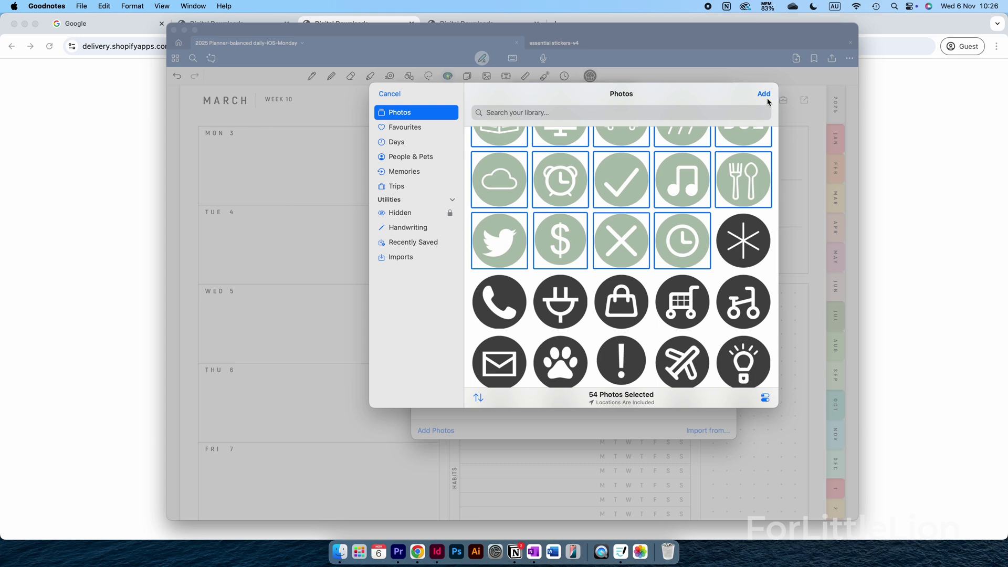
pyautogui.click(764, 95)
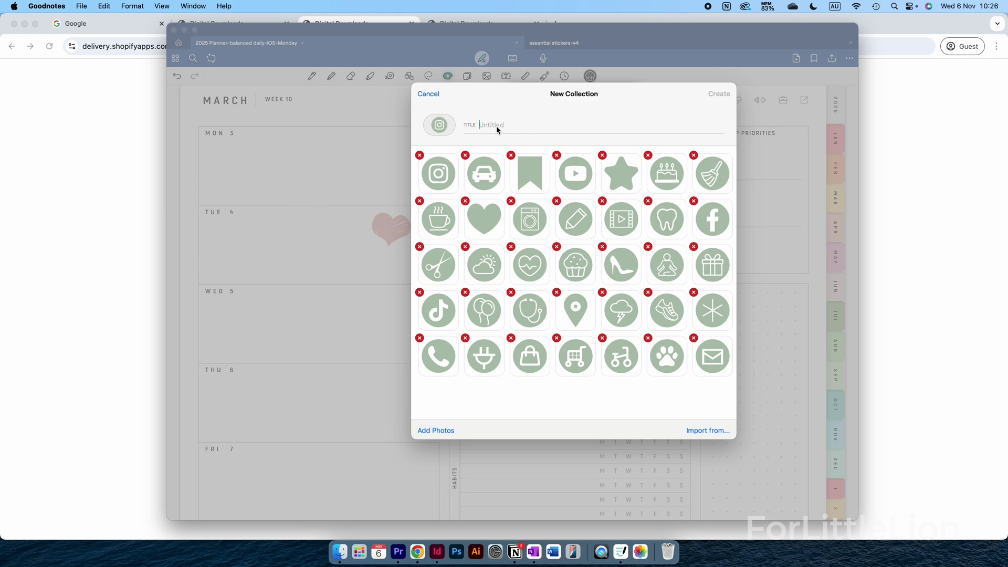
pyautogui.write('icons-green')
pyautogui.click(712, 94)
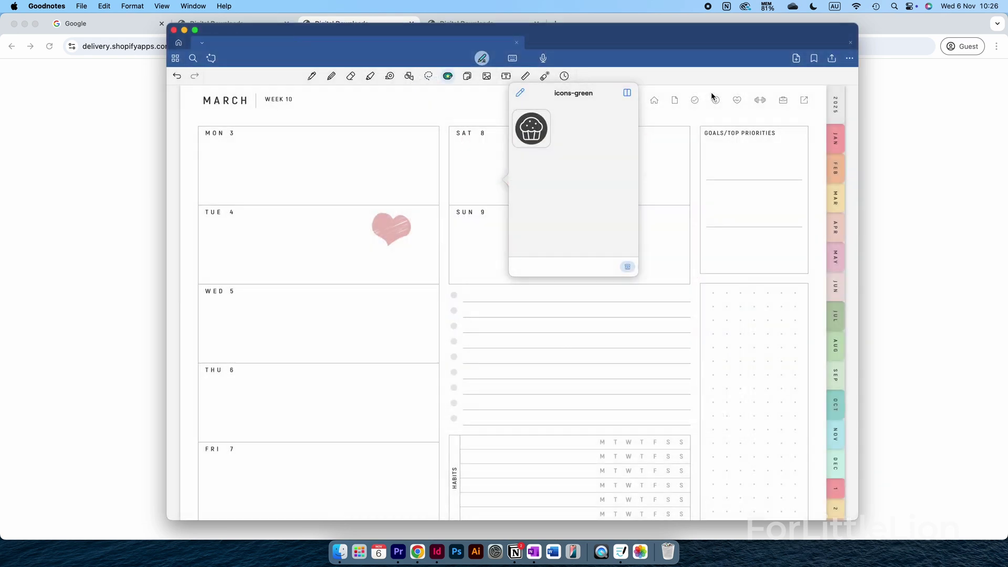
# Open icons-green in a narrow side window and drag the green cupcake into TUE 4.
pyautogui.click(627, 93)
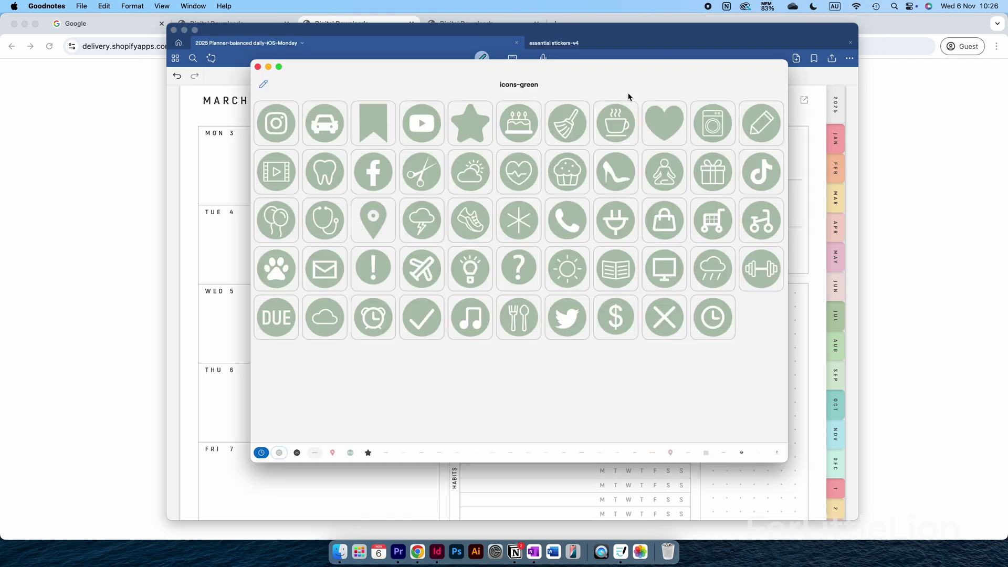
pyautogui.moveTo(773, 462); pyautogui.dragTo(549, 475)
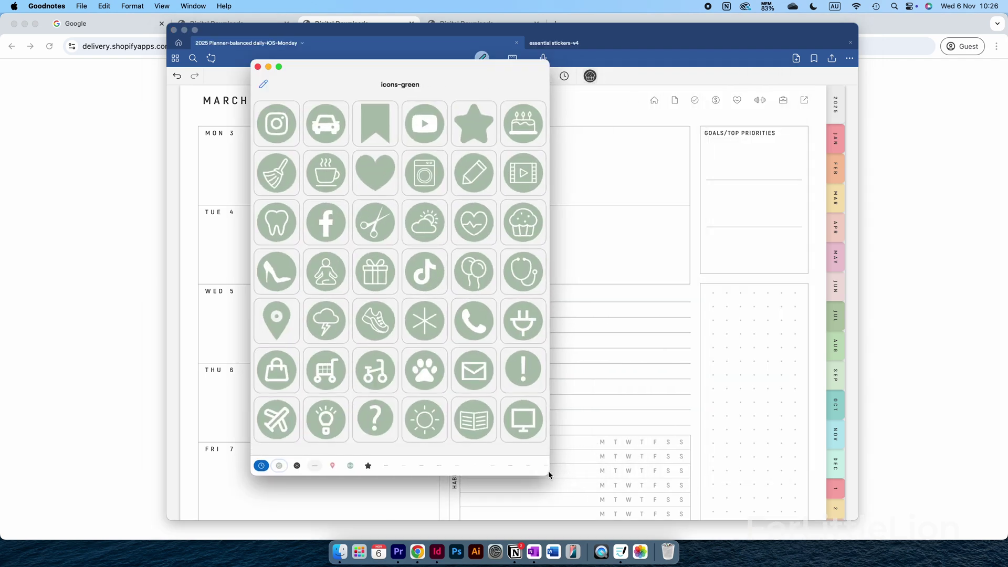
pyautogui.moveTo(387, 73); pyautogui.dragTo(172, 70)
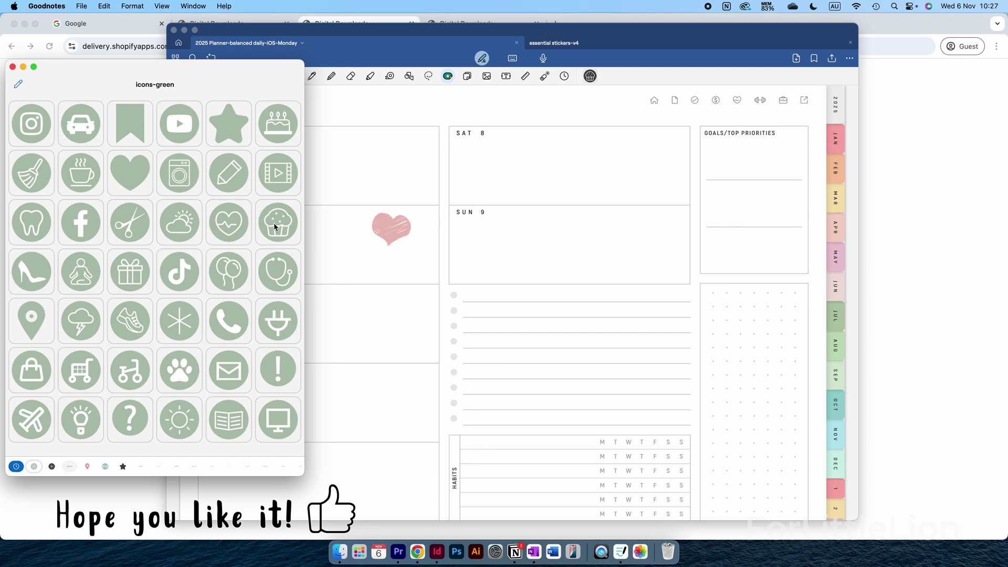
pyautogui.moveTo(273, 222); pyautogui.dragTo(369, 319)
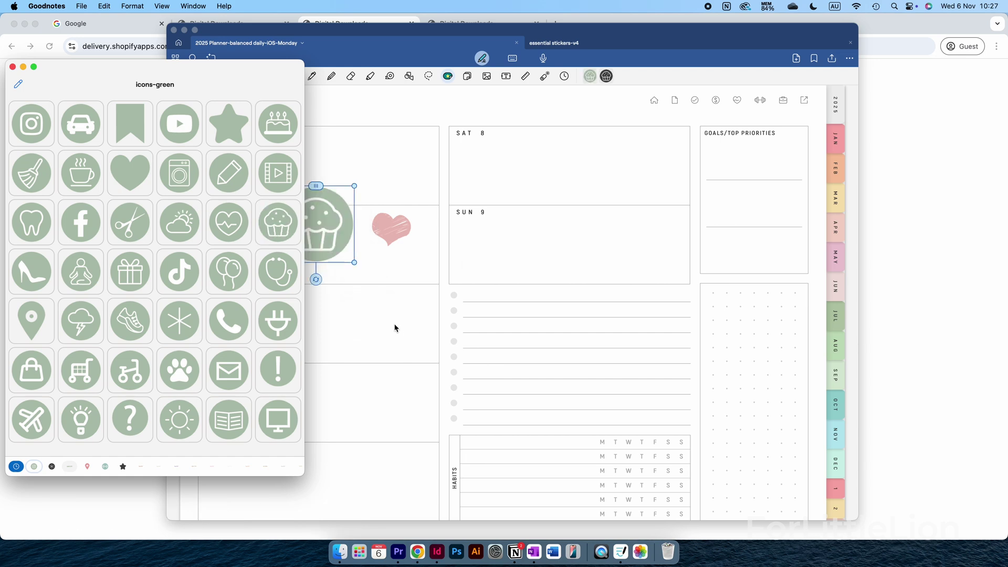
pyautogui.moveTo(416, 36); pyautogui.dragTo(555, 31)
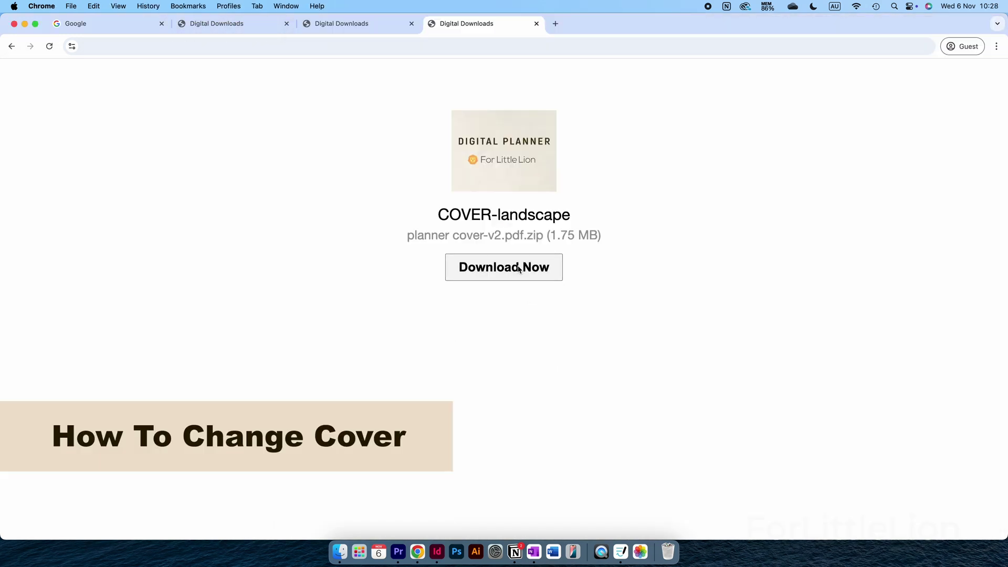
# Download the planner cover-v2 zip to Downloads and extract it.
pyautogui.click(518, 269)
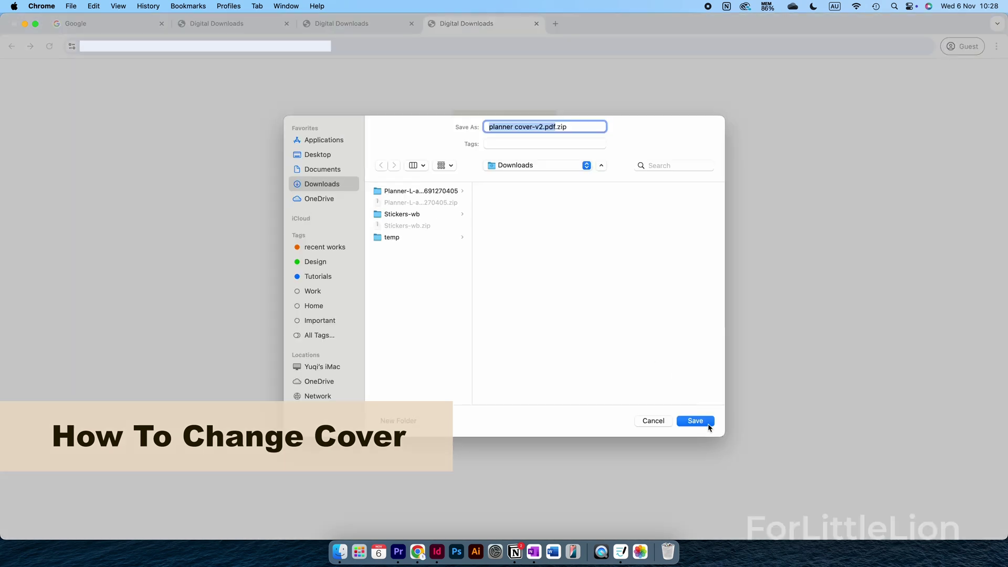
pyautogui.click(703, 420)
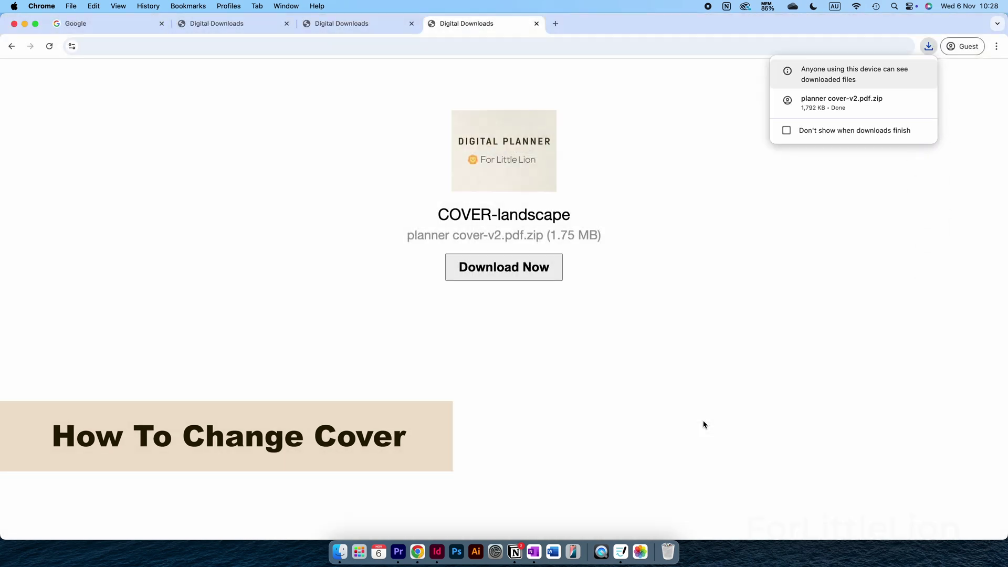
pyautogui.click(340, 550)
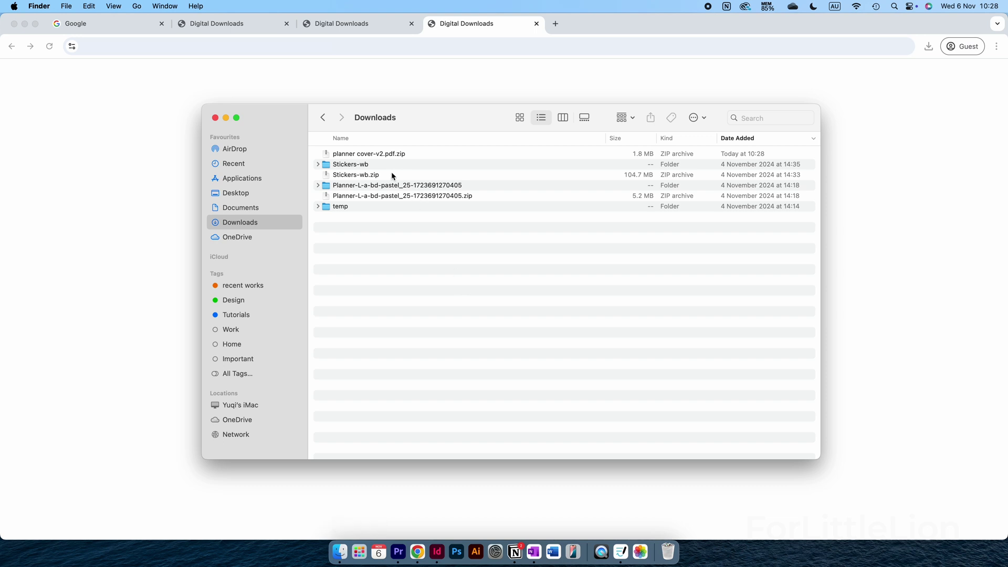
pyautogui.click(388, 156)
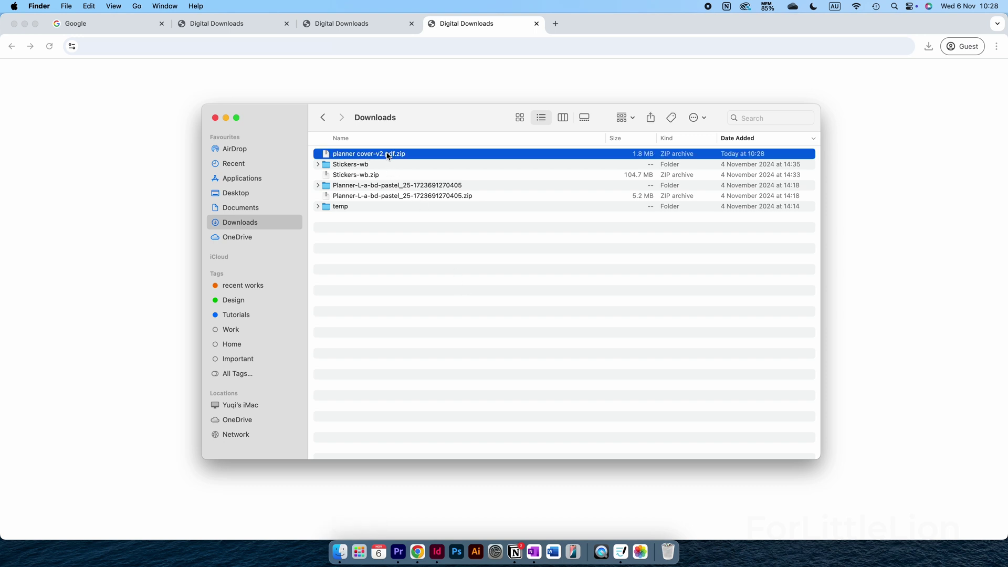
pyautogui.doubleClick(384, 157)
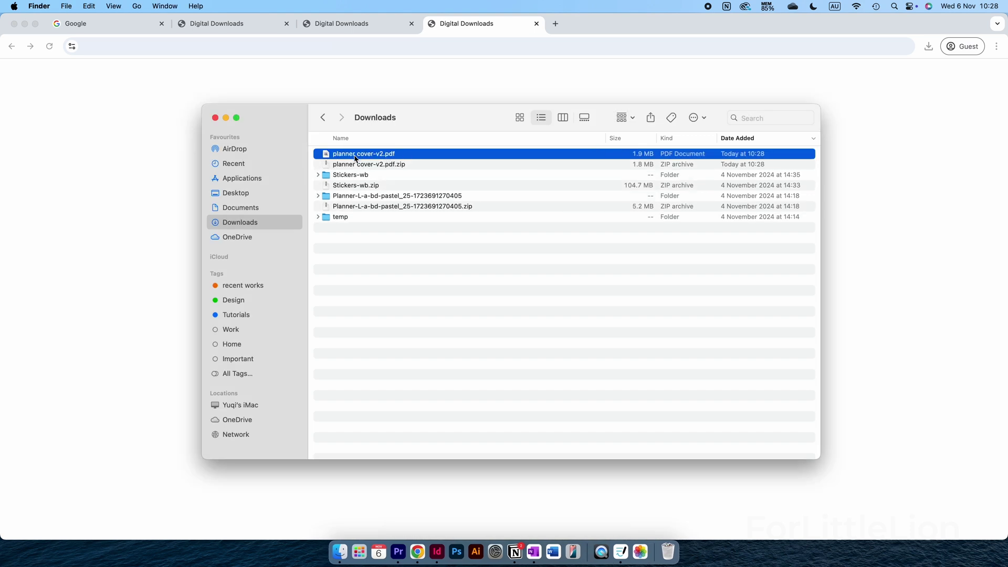
# Open planner cover-v2.pdf with Goodnotes and import it as a new document in Documents.
pyautogui.rightClick(412, 158)
pyautogui.moveTo(471, 172)
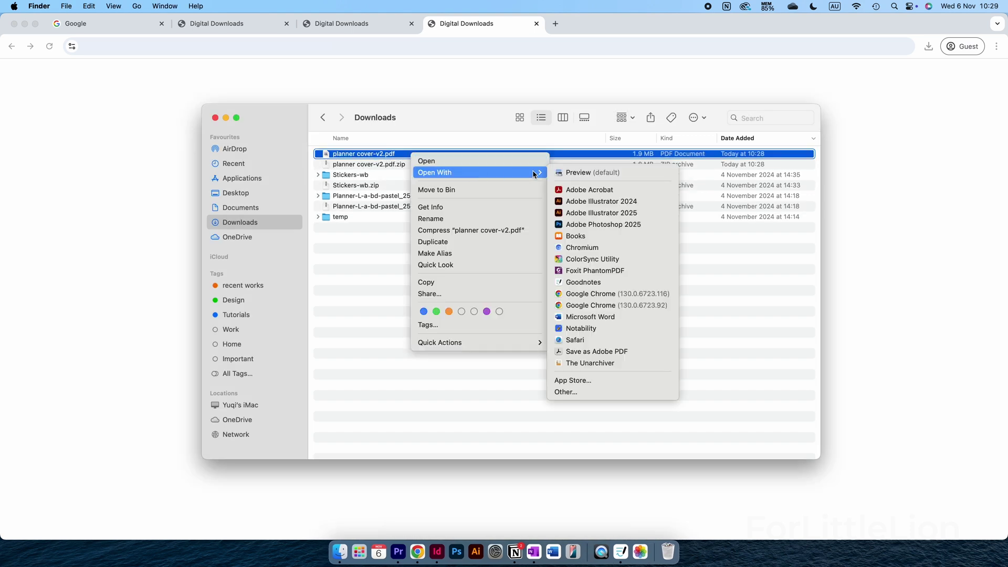
pyautogui.click(577, 283)
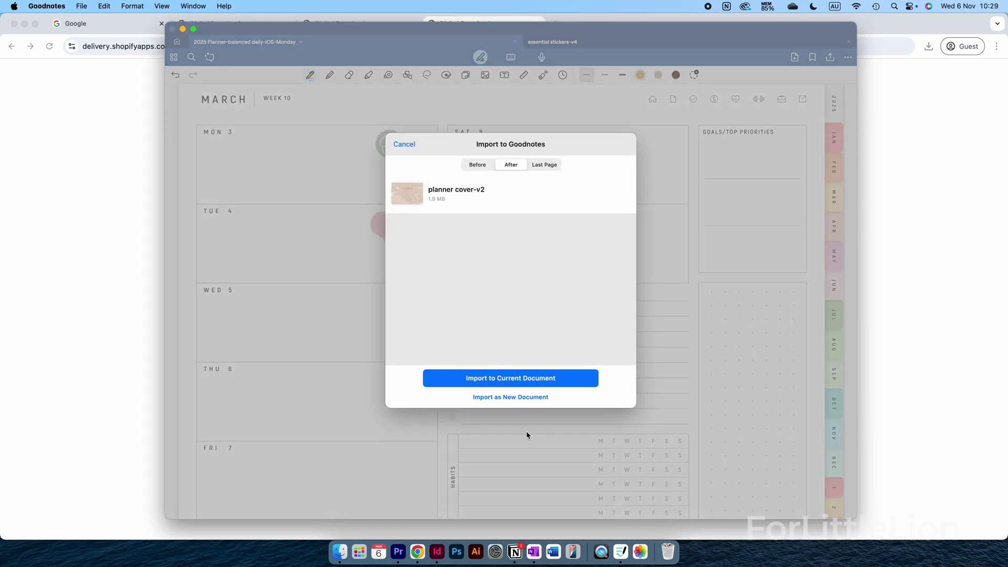
pyautogui.click(521, 397)
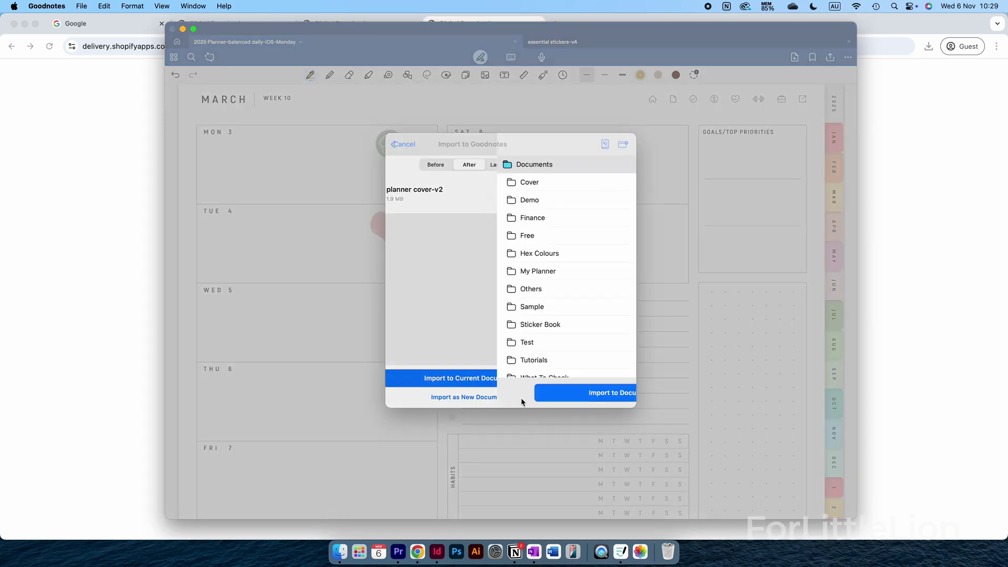
pyautogui.click(509, 398)
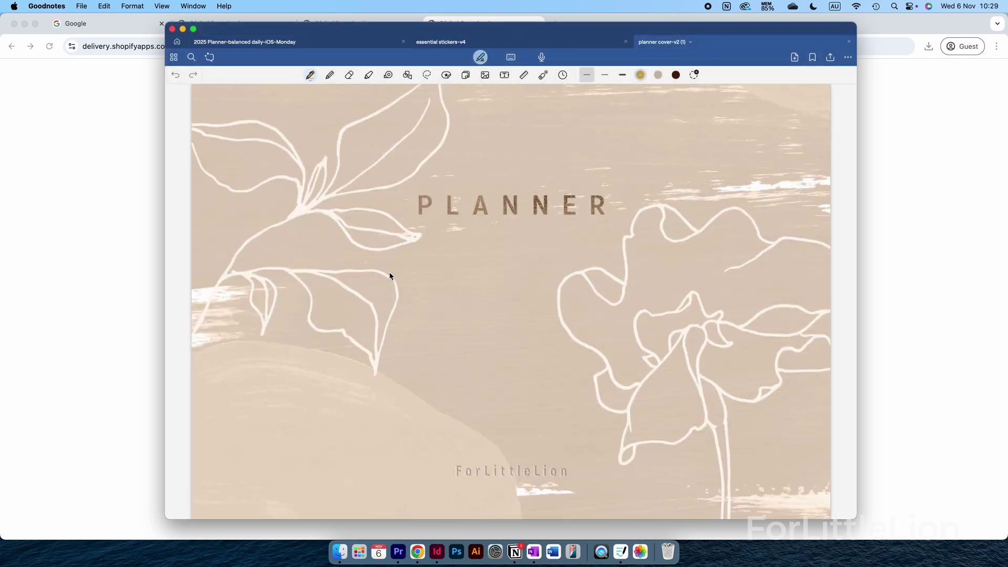
# Go to page 15, the orange-pink watercolour My Planner cover, and copy that page.
pyautogui.click(175, 58)
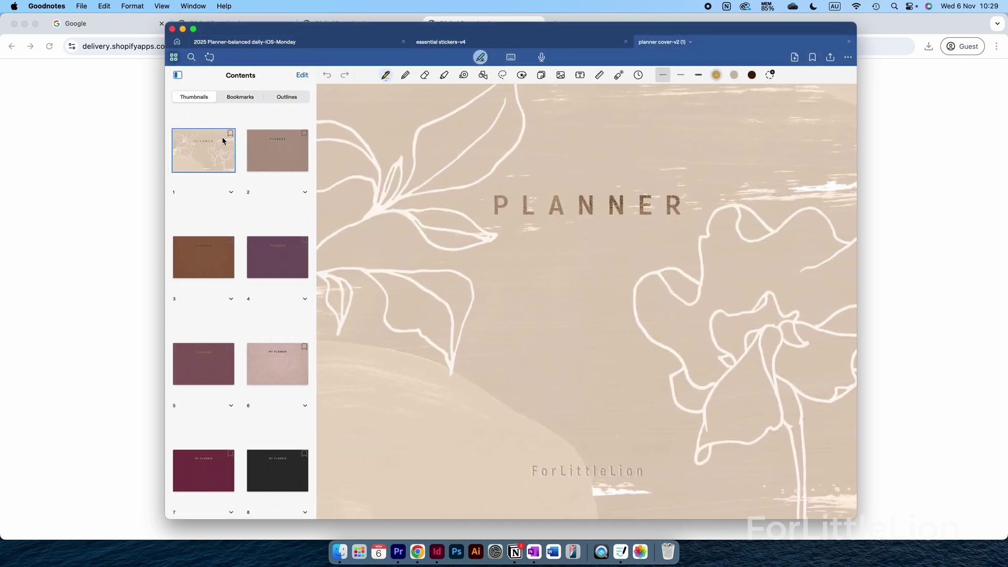
pyautogui.scroll(-15, 257, 289)
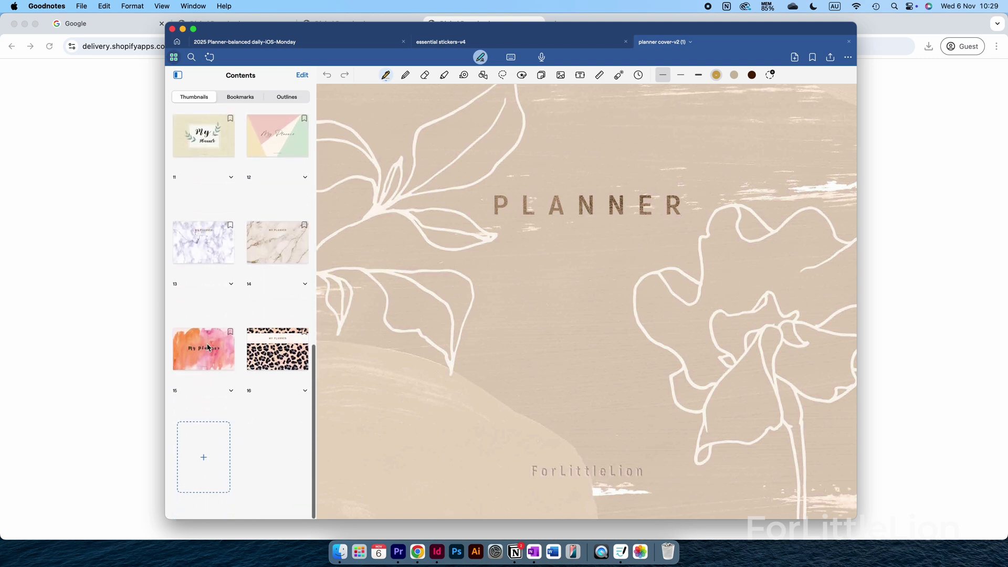
pyautogui.click(209, 347)
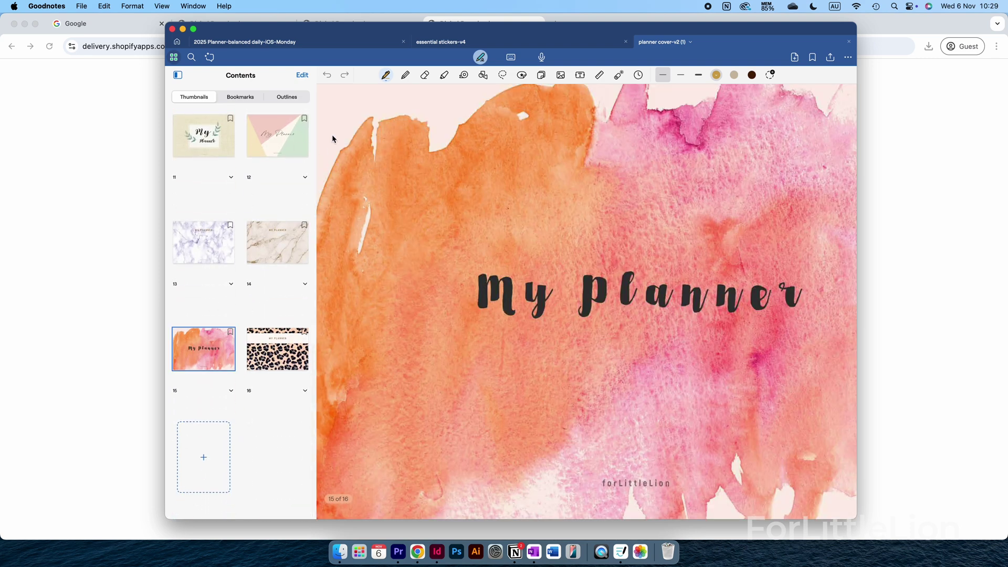
pyautogui.click(175, 58)
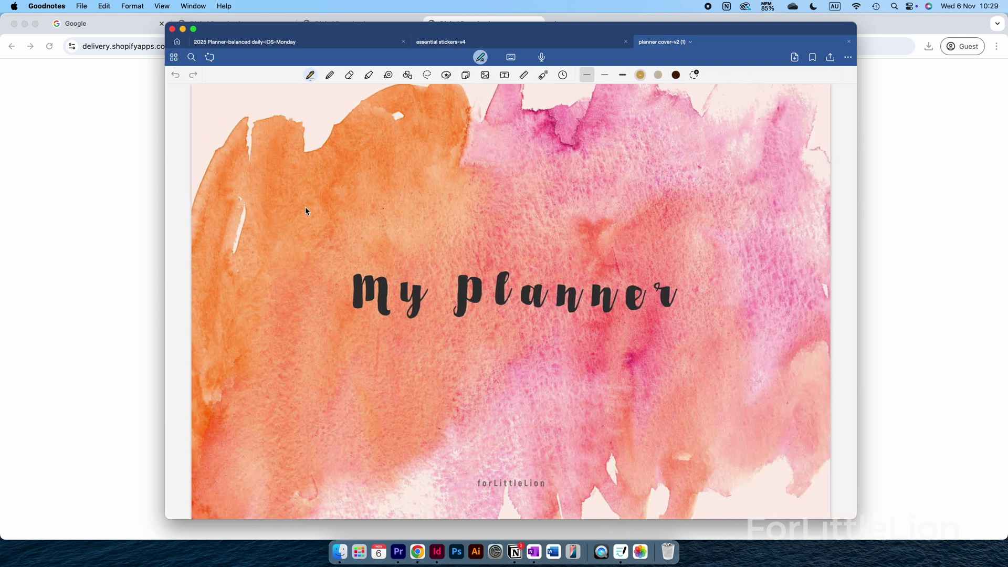
pyautogui.click(848, 58)
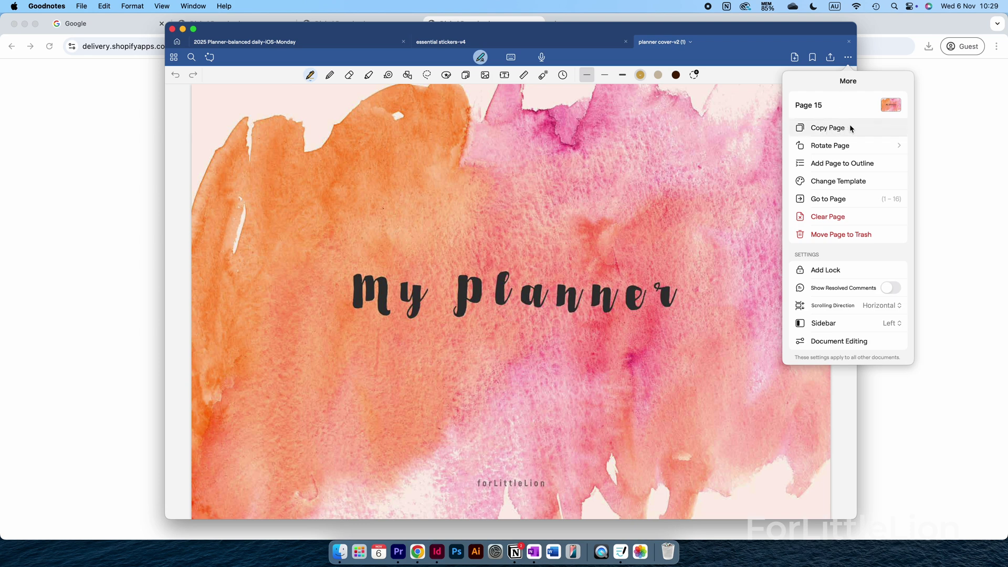
pyautogui.click(854, 128)
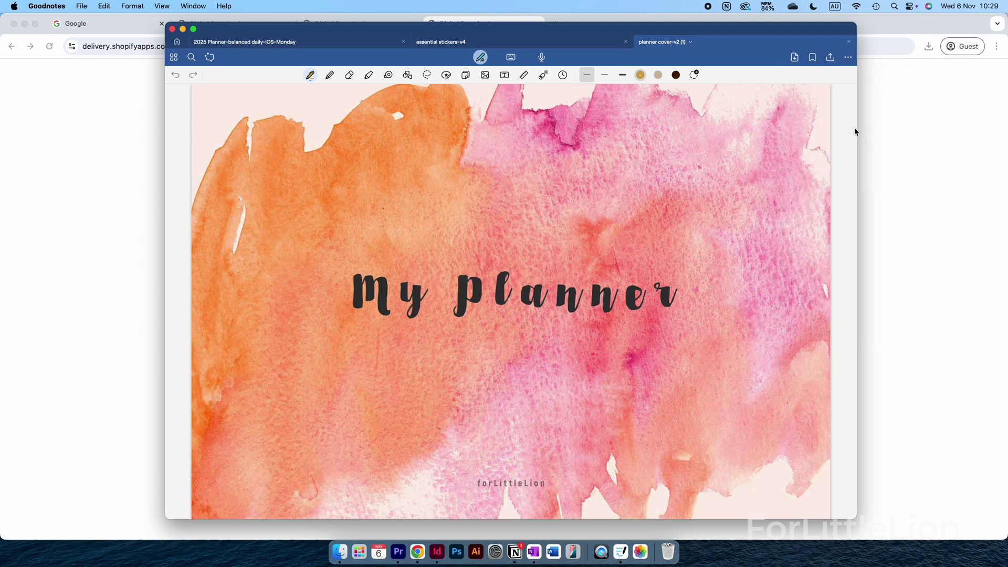
# In 2025 Planner, leave writing mode, go to page 1 and trash the brown PLANNER cover.
pyautogui.click(352, 44)
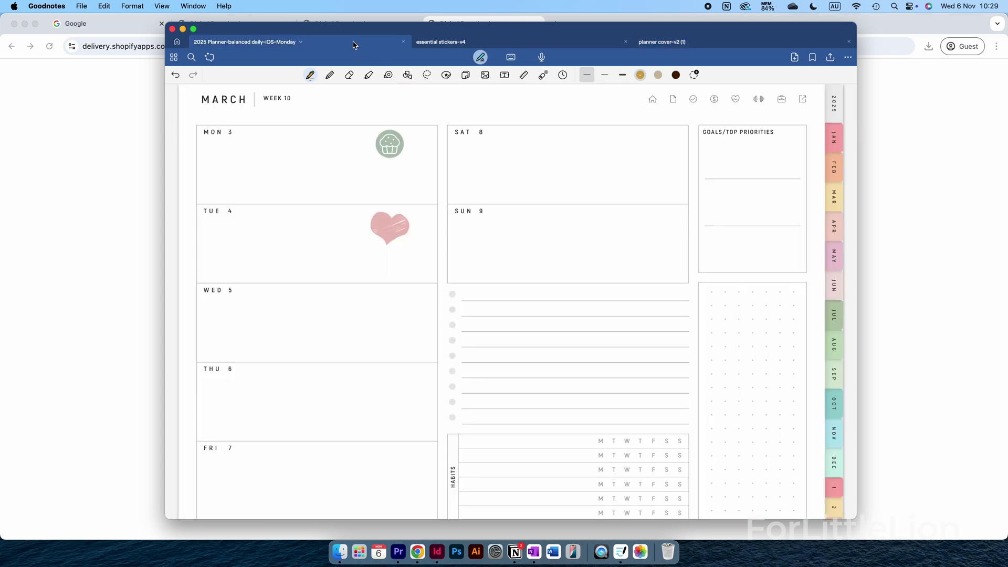
pyautogui.click(479, 57)
pyautogui.click(654, 84)
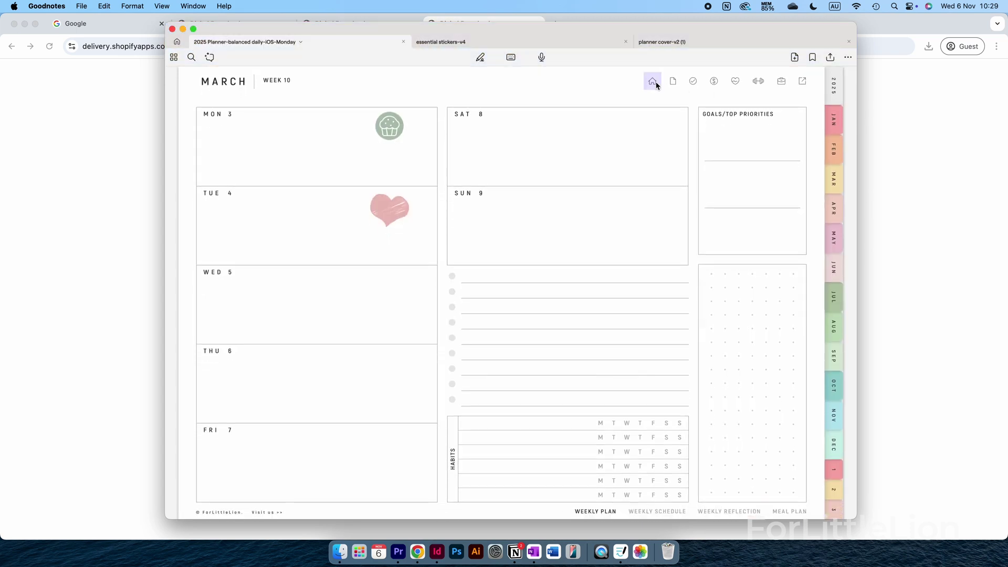
pyautogui.hscroll(-5, 580, 186)
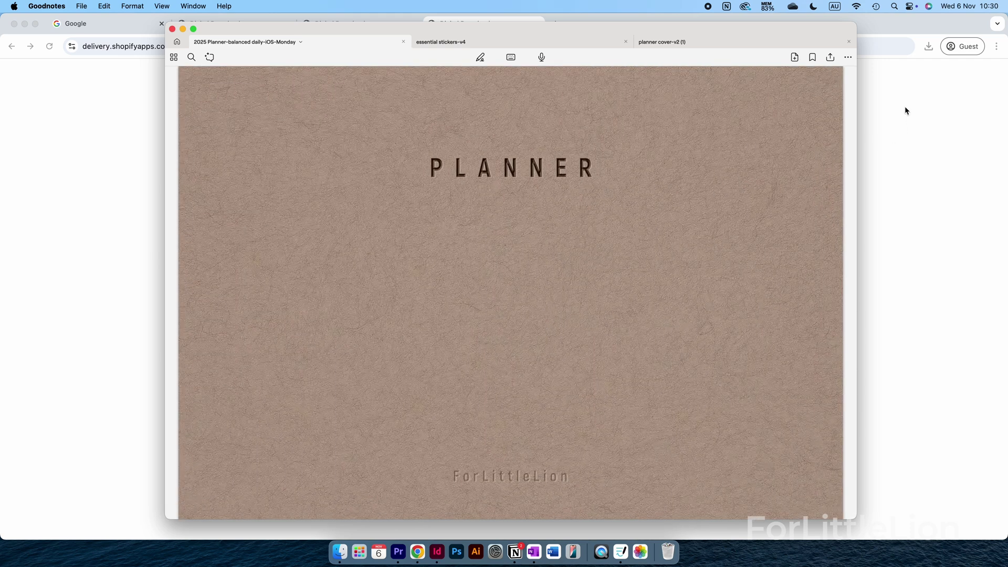
pyautogui.click(848, 58)
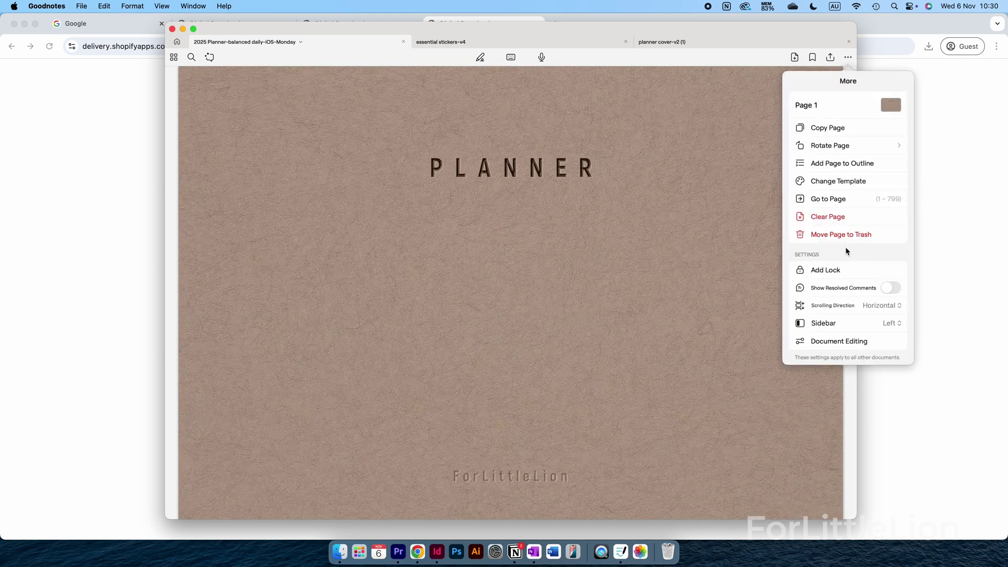
pyautogui.click(861, 234)
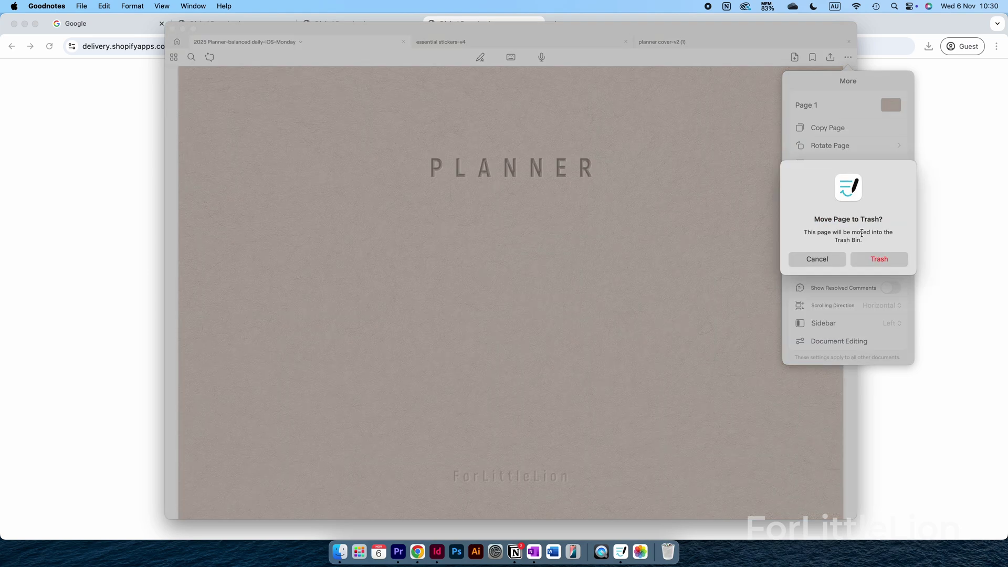
pyautogui.click(881, 260)
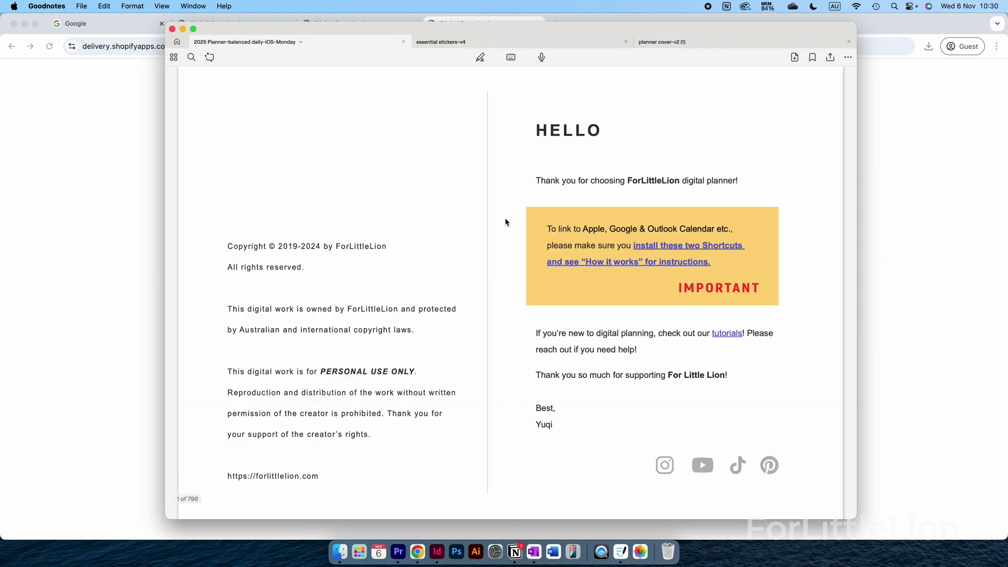
# Paste the copied watercolor My Planner cover as a new page before page 1.
pyautogui.click(173, 57)
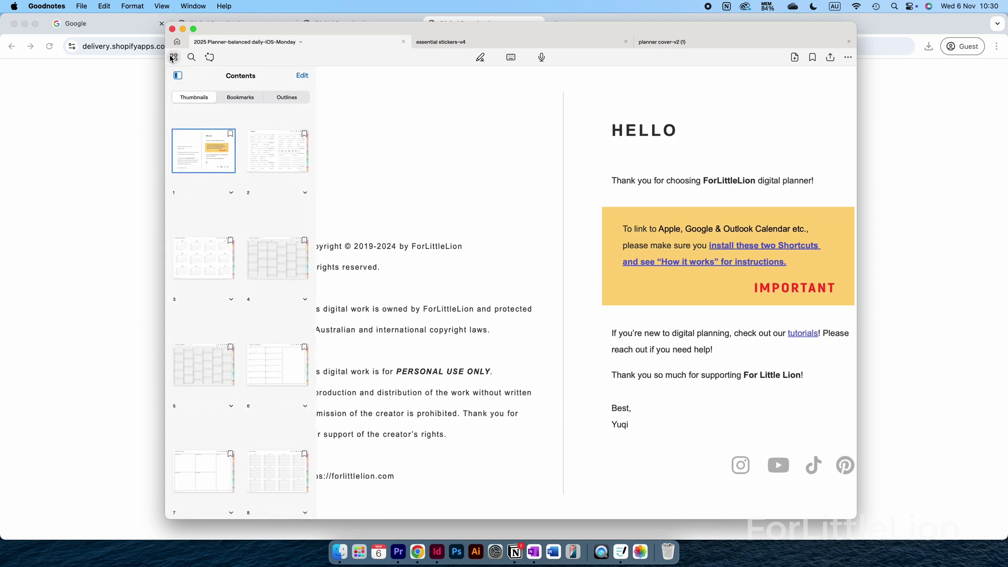
pyautogui.click(231, 192)
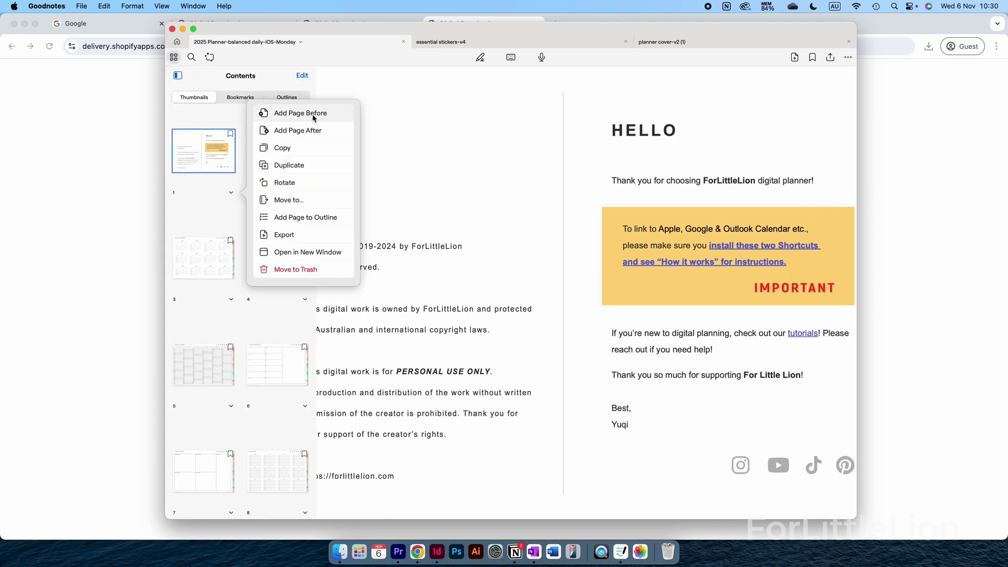
pyautogui.click(286, 112)
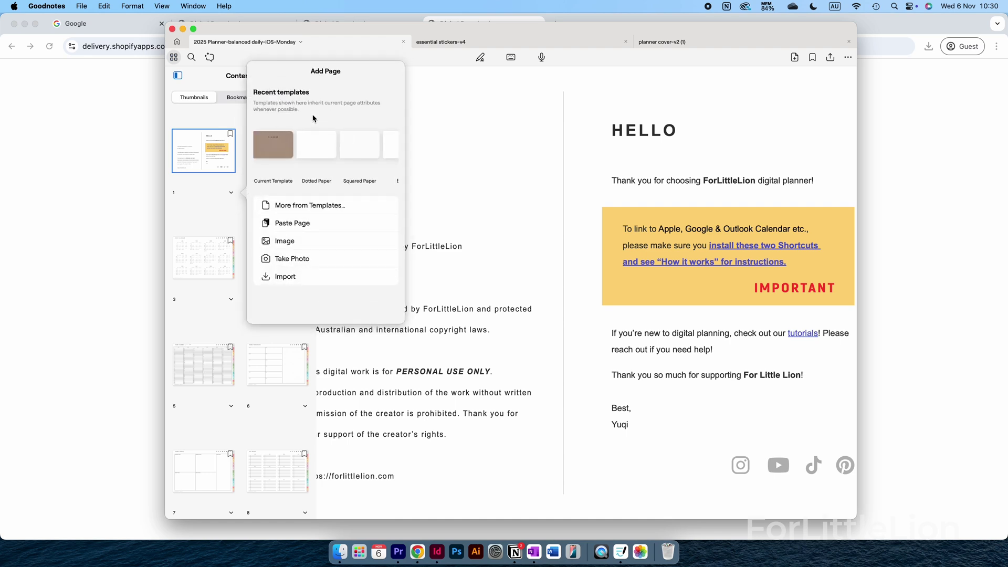
pyautogui.click(291, 223)
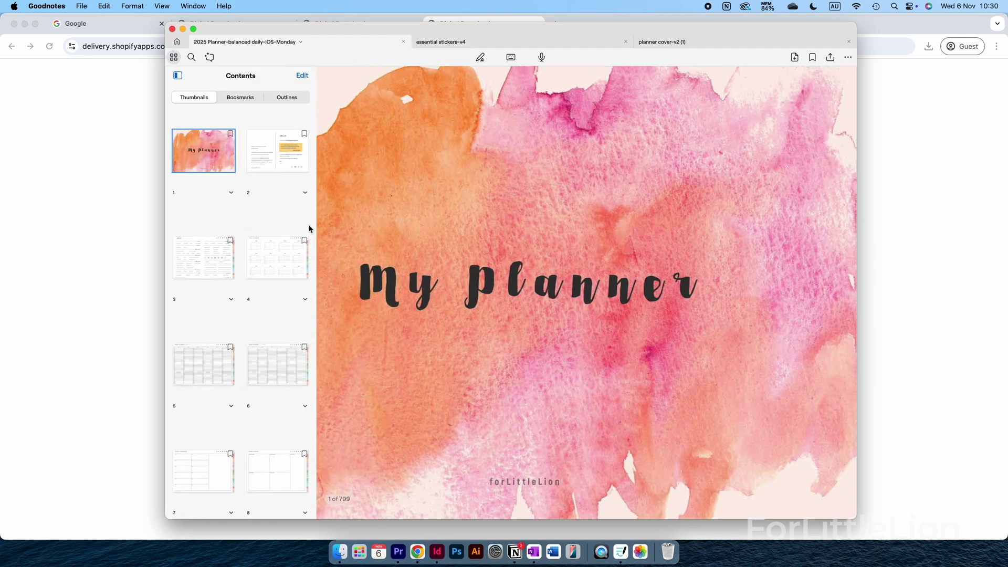
pyautogui.click(175, 58)
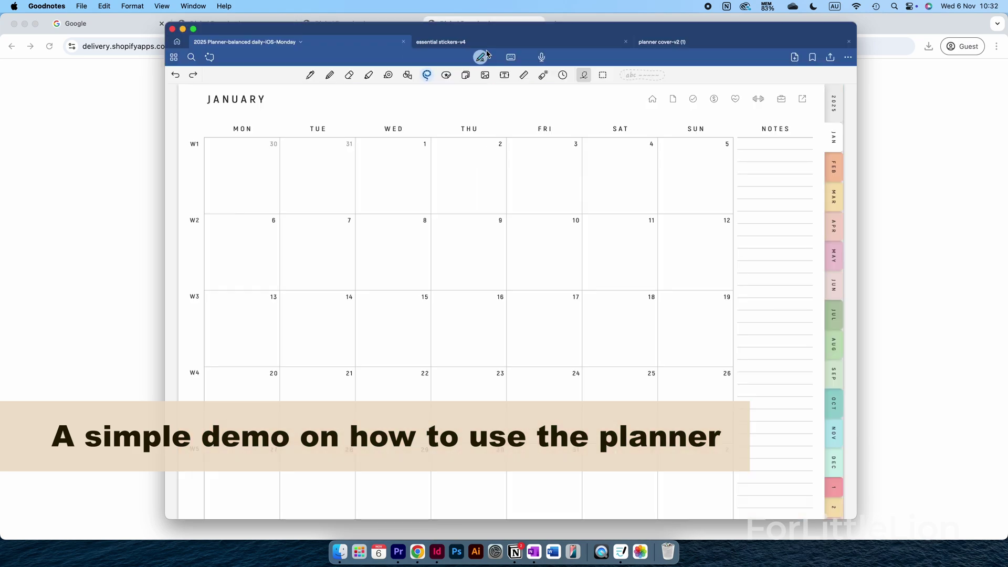
# Follow the page link to the Wednesday 1 January daily page and resume editing.
pyautogui.click(485, 54)
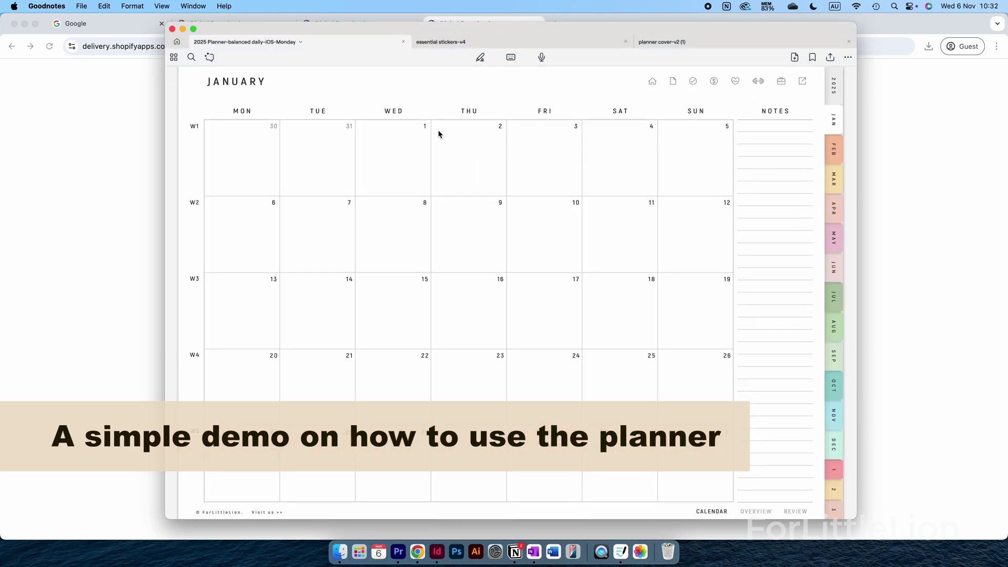
pyautogui.click(424, 129)
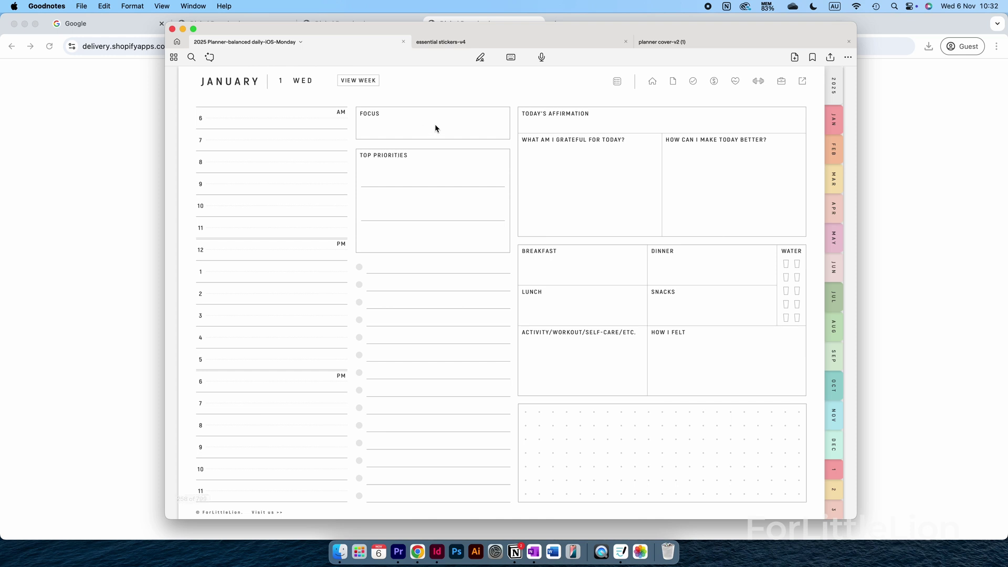
pyautogui.click(484, 59)
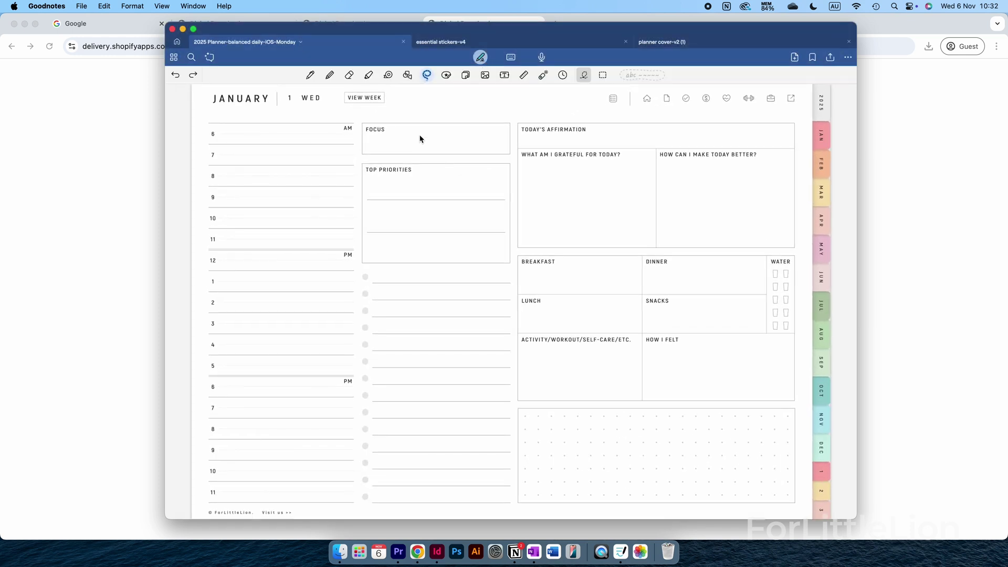
# Set the pen to 0.45 mm in brown D69C56 and draw a rectangle over the 8–11 AM rows.
pyautogui.click(311, 76)
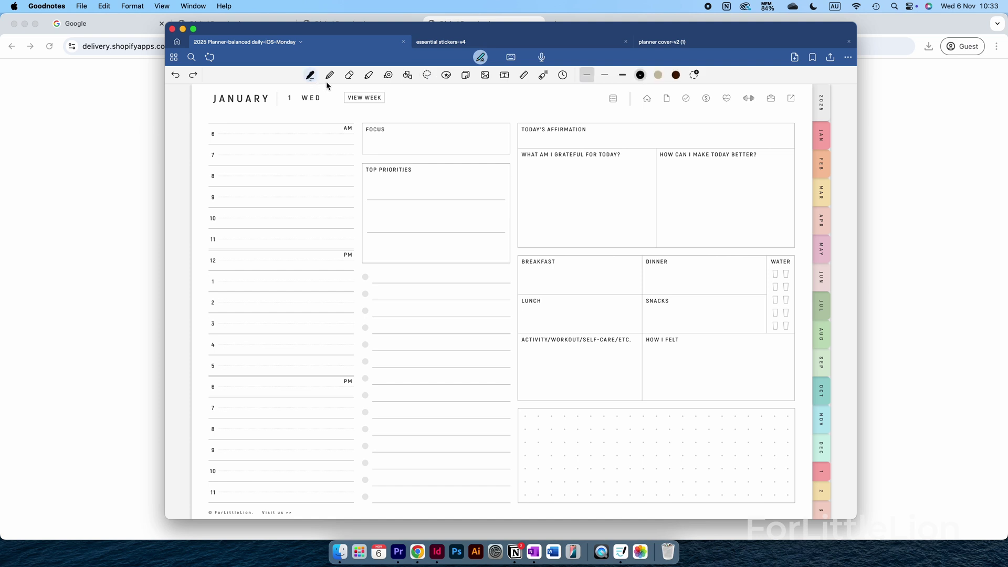
pyautogui.click(586, 76)
pyautogui.moveTo(571, 182); pyautogui.dragTo(584, 187)
pyautogui.click(640, 75)
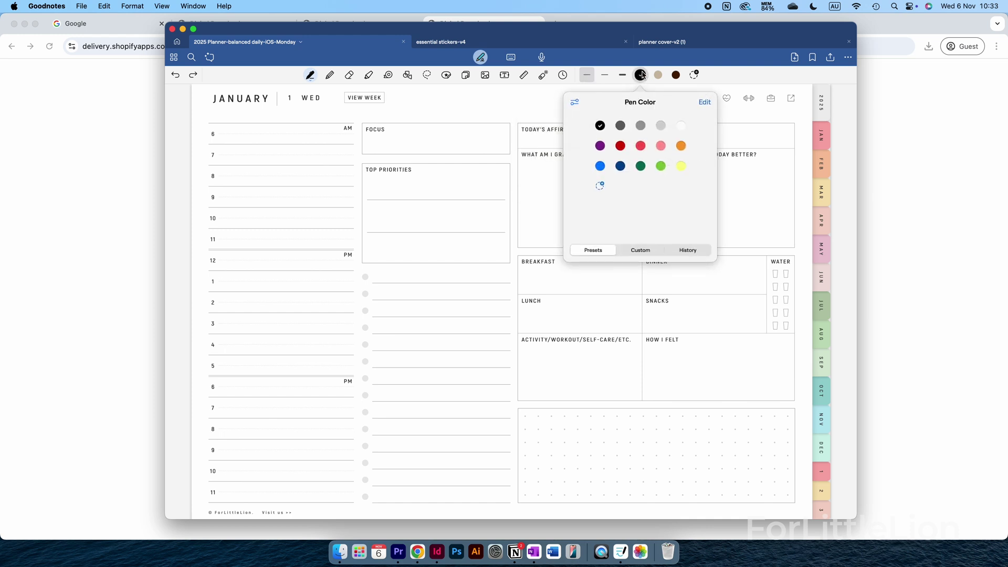
pyautogui.click(640, 250)
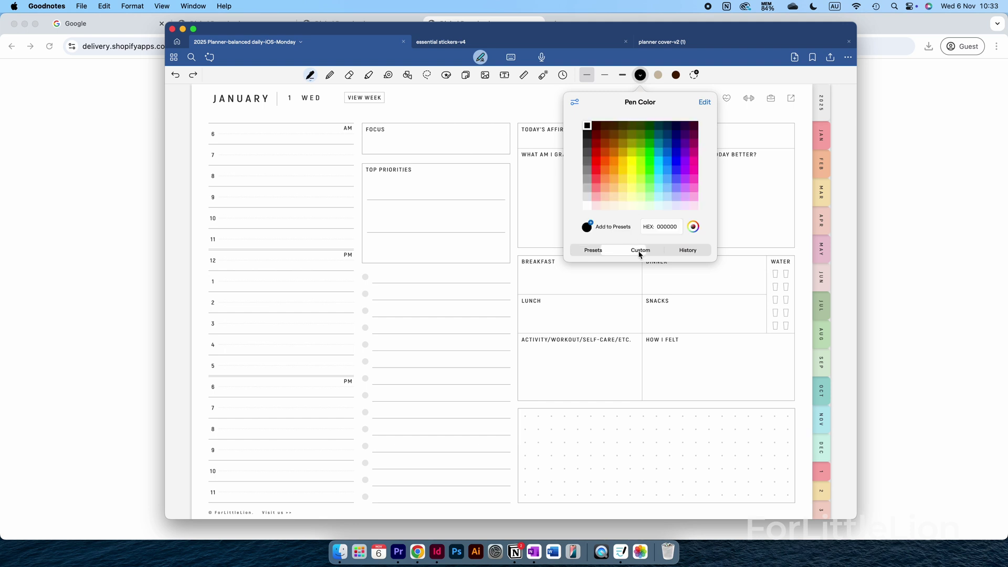
pyautogui.click(693, 226)
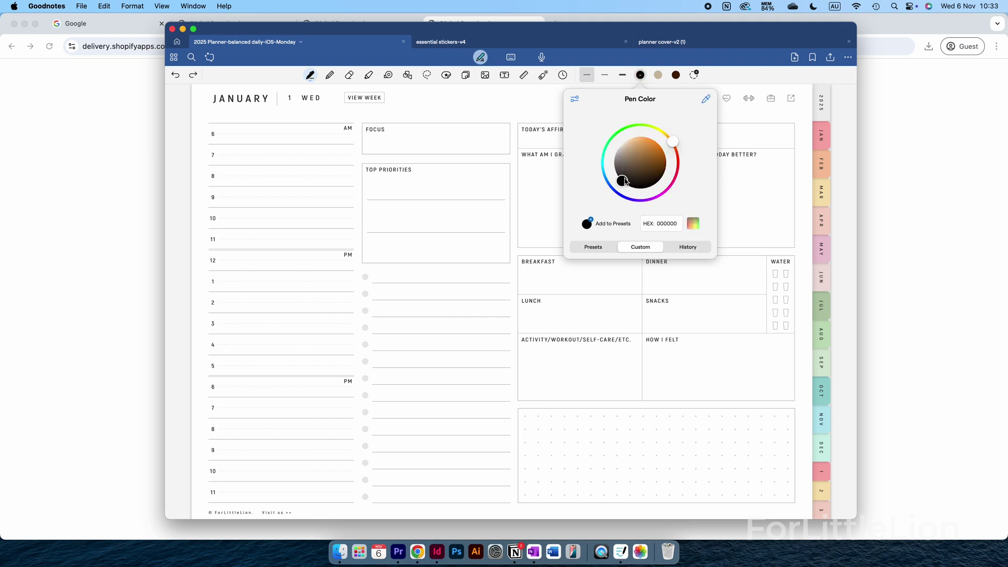
pyautogui.moveTo(622, 181); pyautogui.dragTo(642, 144)
pyautogui.moveTo(231, 167)
pyautogui.mouseDown()
pyautogui.moveTo(235, 221)
pyautogui.moveTo(290, 255)
pyautogui.moveTo(328, 245)
pyautogui.moveTo(333, 176)
pyautogui.moveTo(270, 164)
pyautogui.moveTo(229, 178)
pyautogui.mouseUp()
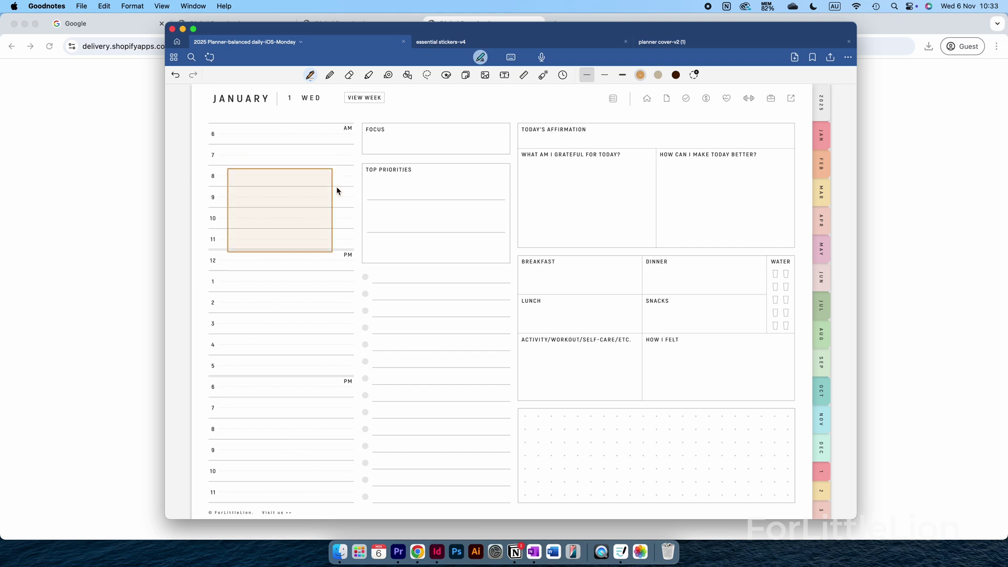
# Undo the brown outline, then lasso the peach block and nudge it over 8–11 AM.
pyautogui.click(176, 77)
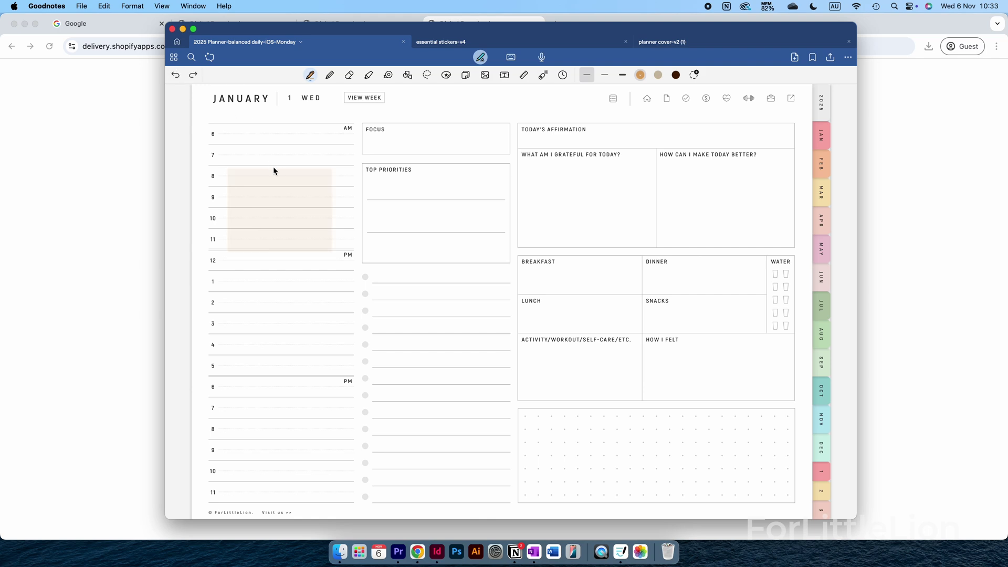
pyautogui.click(426, 75)
pyautogui.moveTo(288, 196)
pyautogui.mouseDown()
pyautogui.moveTo(268, 221)
pyautogui.moveTo(309, 197)
pyautogui.moveTo(278, 193)
pyautogui.moveTo(313, 194)
pyautogui.moveTo(294, 223)
pyautogui.moveTo(292, 211)
pyautogui.mouseUp()
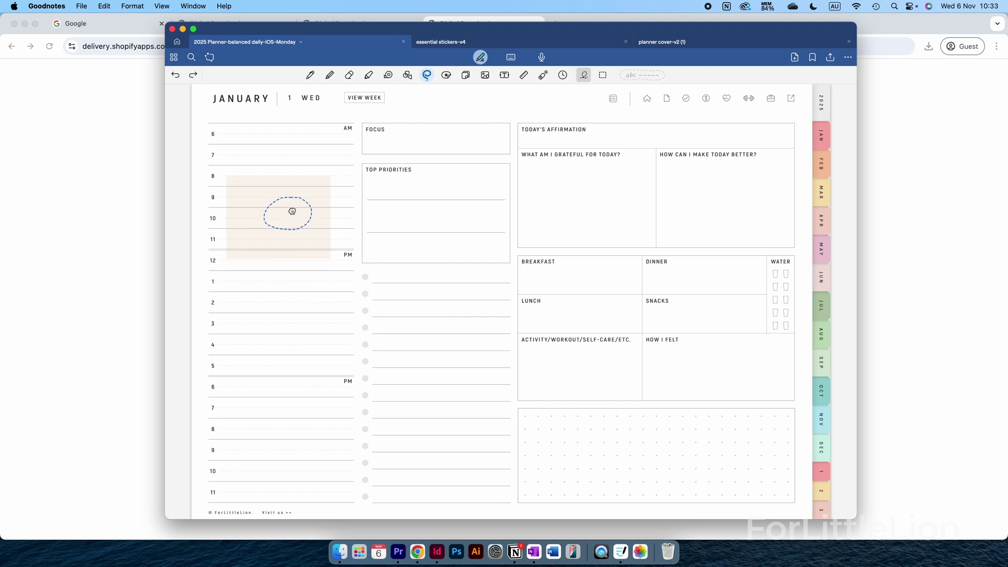
# Add a 'Work' text box on the peach block and enlarge it to 30 pt.
pyautogui.click(377, 214)
pyautogui.click(503, 75)
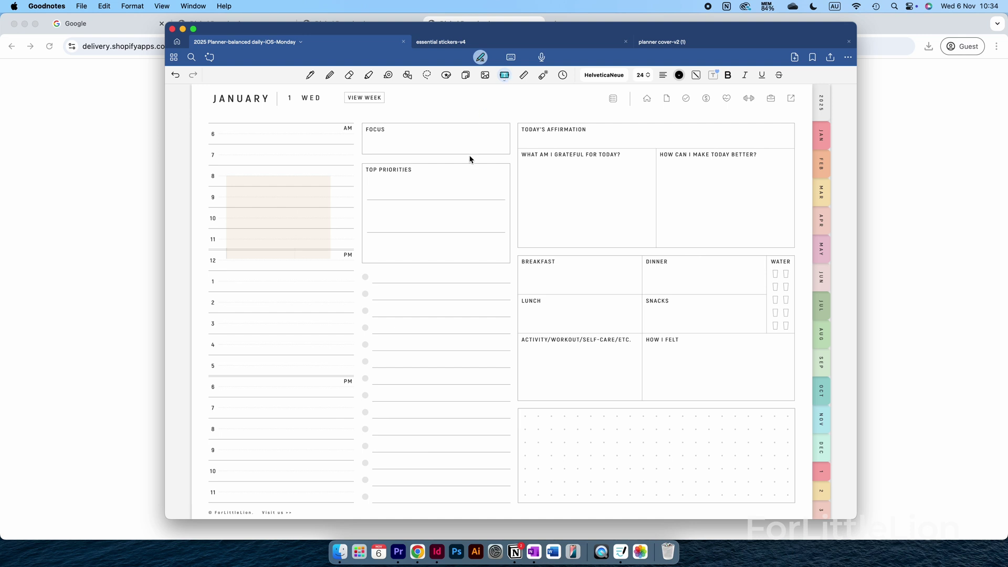
pyautogui.click(257, 215)
pyautogui.write('Work')
pyautogui.press('super+a')
pyautogui.click(643, 75)
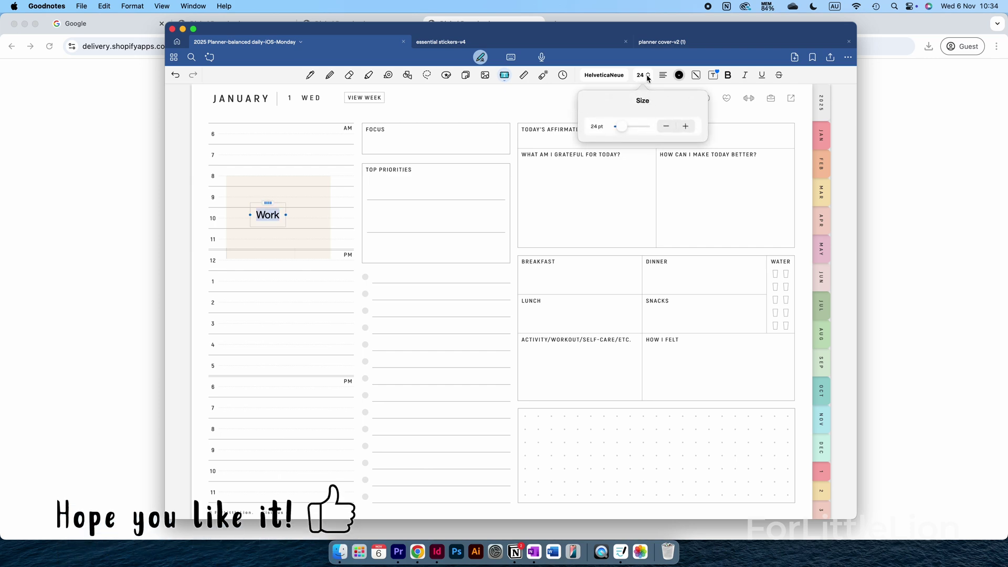
pyautogui.click(685, 126)
pyautogui.click(685, 126)
pyautogui.click(685, 125)
pyautogui.click(684, 126)
pyautogui.click(685, 126)
pyautogui.click(685, 126)
# Color the 'Work' label dark blue and shift it slightly right within the block.
pyautogui.click(680, 76)
pyautogui.click(679, 76)
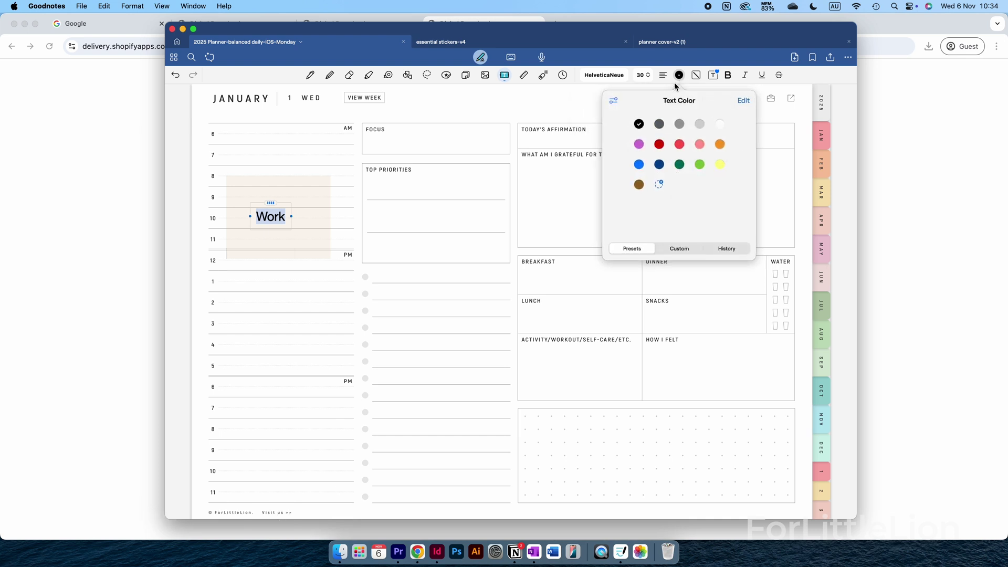
pyautogui.click(659, 165)
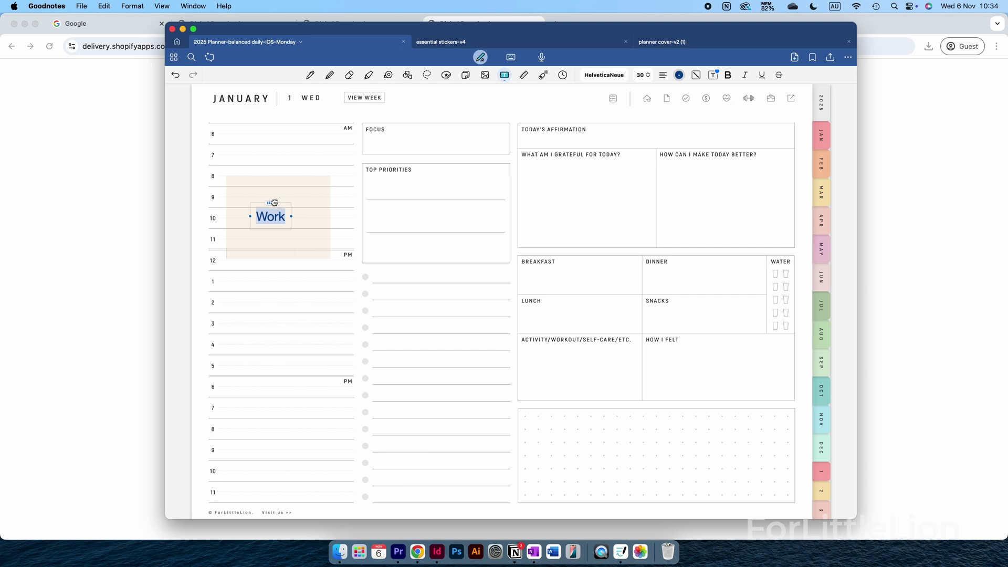
pyautogui.moveTo(274, 202); pyautogui.dragTo(279, 203)
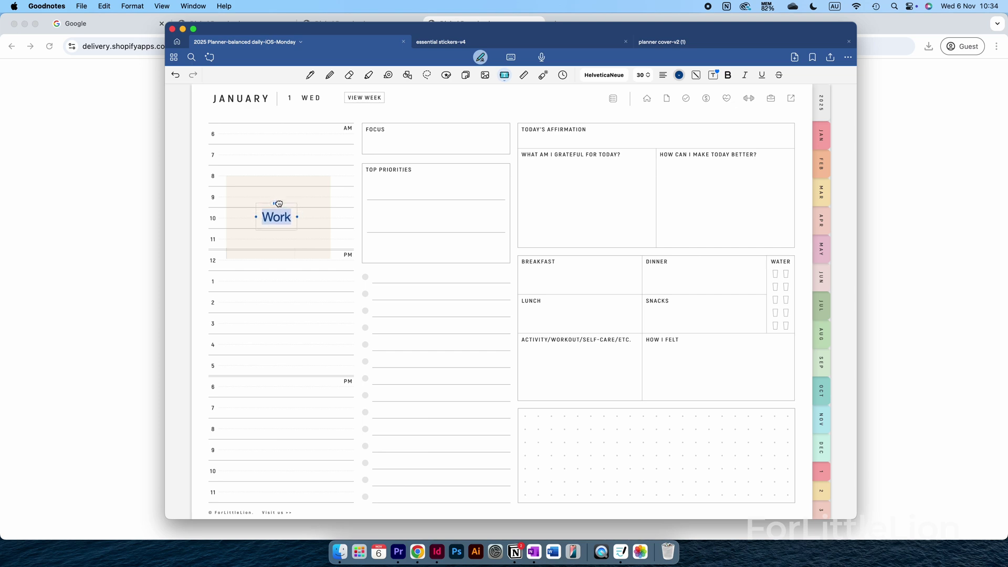
pyautogui.click(414, 203)
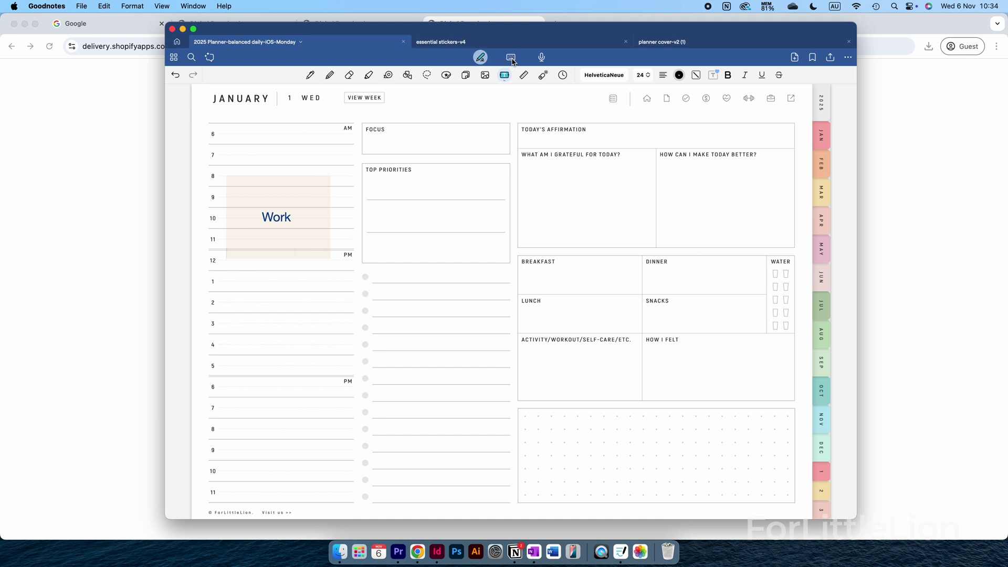
pyautogui.click(511, 57)
pyautogui.write('Goodnotes ')
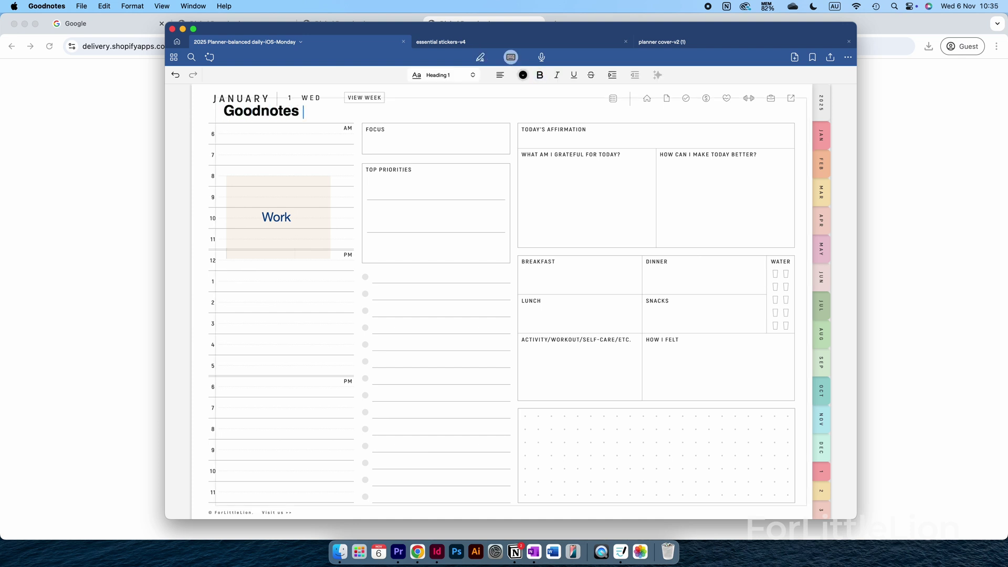
pyautogui.write('digital planning on Mac')
pyautogui.press('Return')
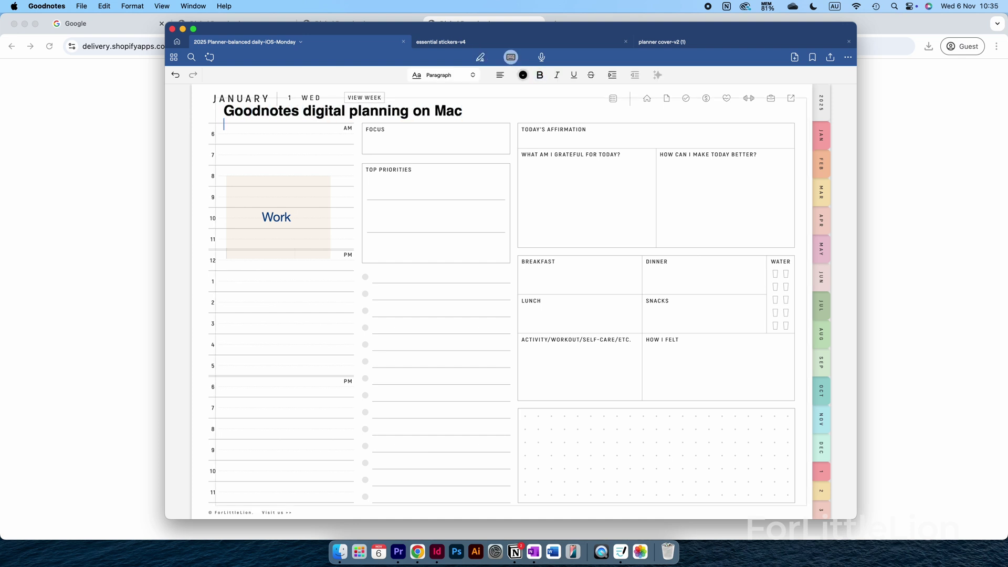
pyautogui.write('Chapter 1 how to import the planner')
pyautogui.press('Return')
pyautogui.write('Chpa')
pyautogui.press('BackSpace')
pyautogui.press('BackSpace')
pyautogui.write('apter 2')
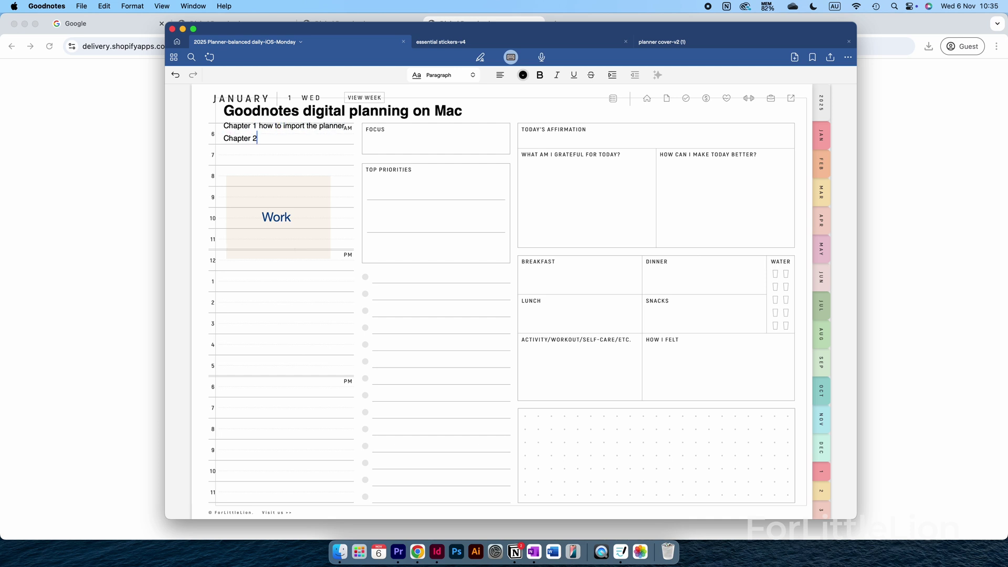
pyautogui.write(' how to import the stickers')
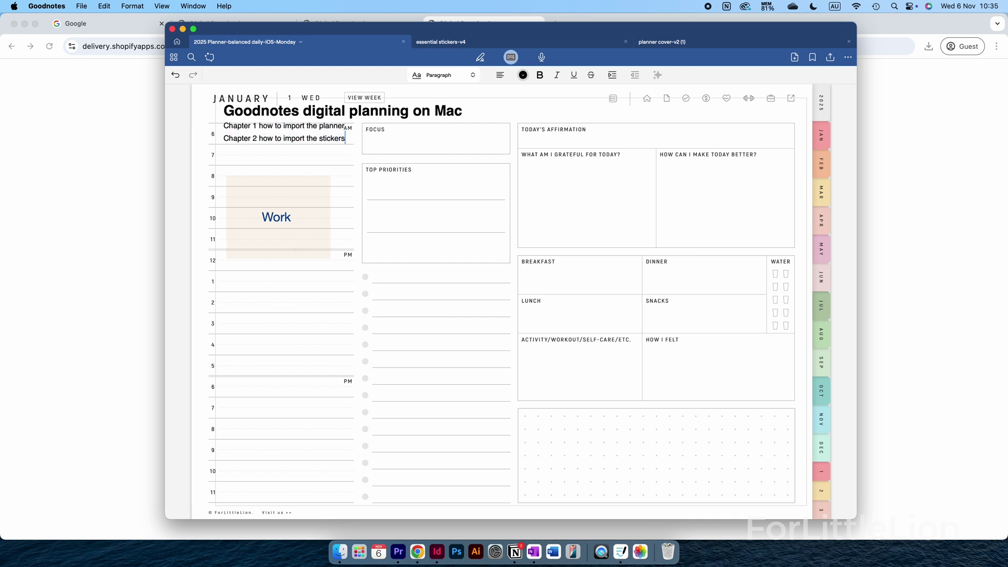
pyautogui.press('Return')
pyautogui.write('....')
pyautogui.click(479, 56)
pyautogui.click(175, 75)
pyautogui.click(175, 75)
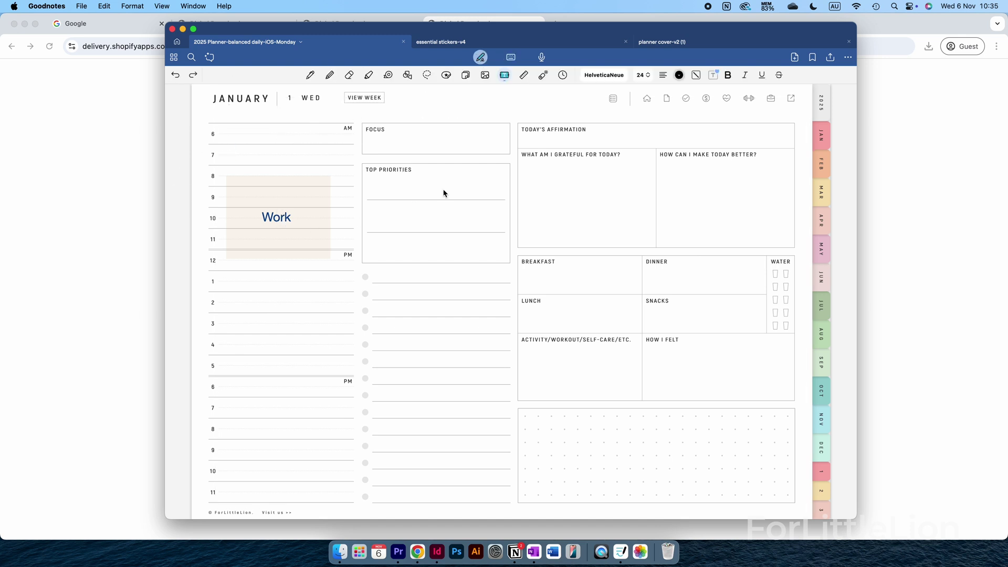
pyautogui.click(349, 76)
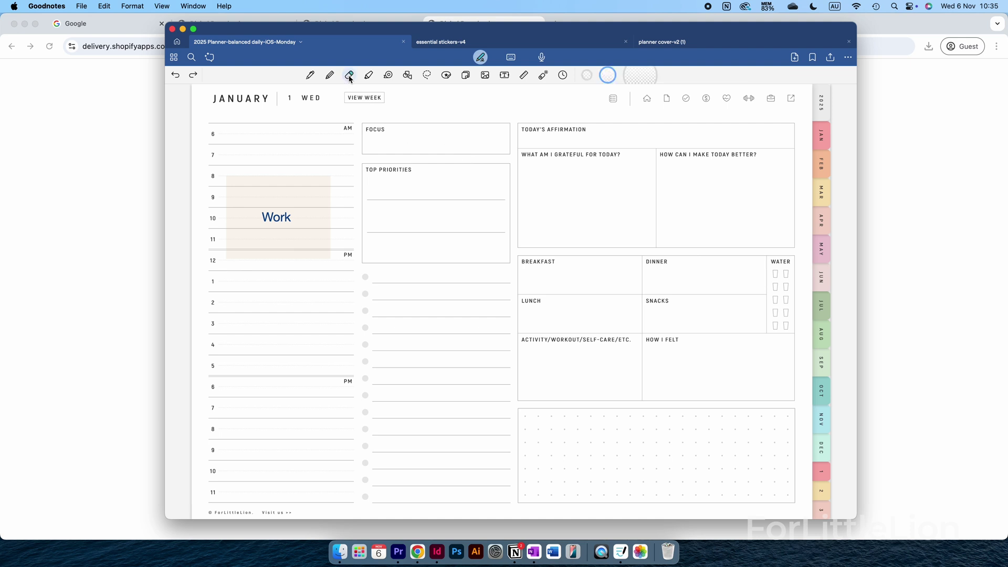
pyautogui.click(279, 216)
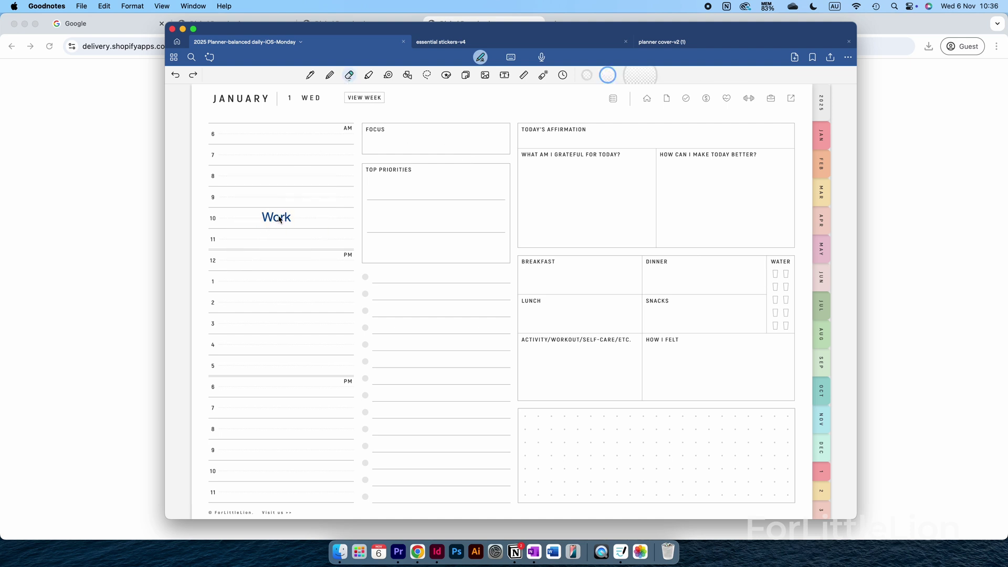
pyautogui.click(310, 75)
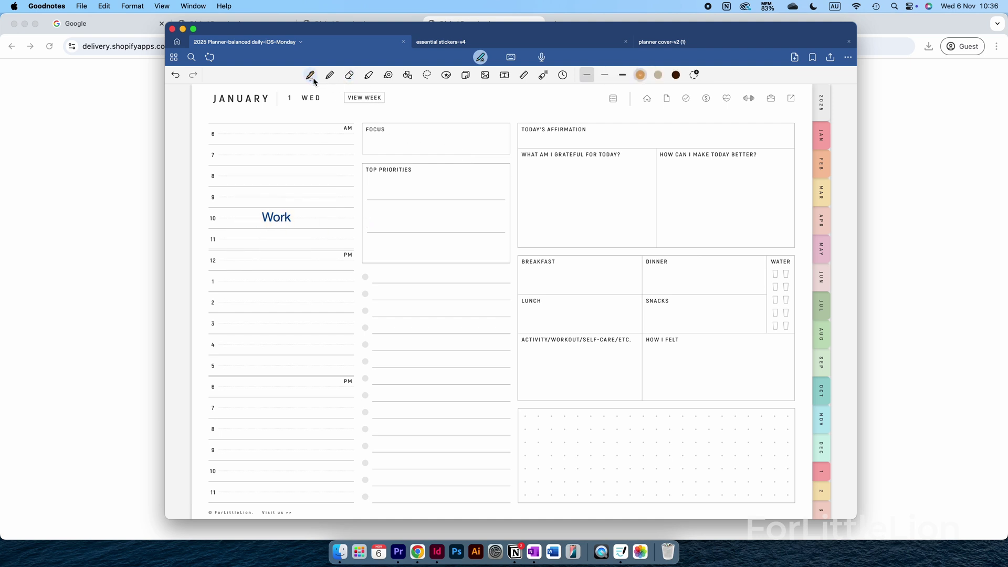
pyautogui.moveTo(385, 185); pyautogui.dragTo(426, 230)
pyautogui.click(368, 75)
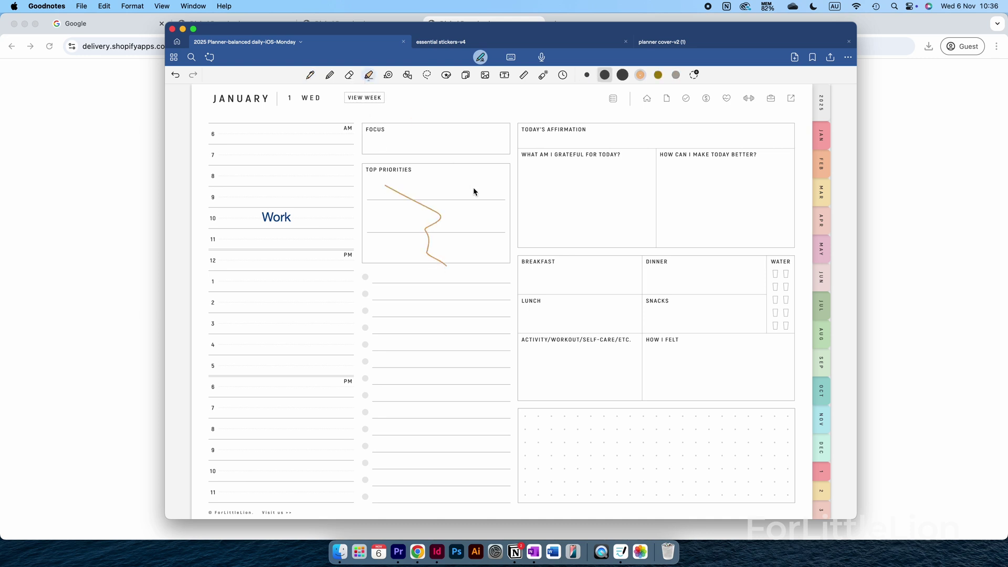
pyautogui.moveTo(450, 194); pyautogui.dragTo(590, 204)
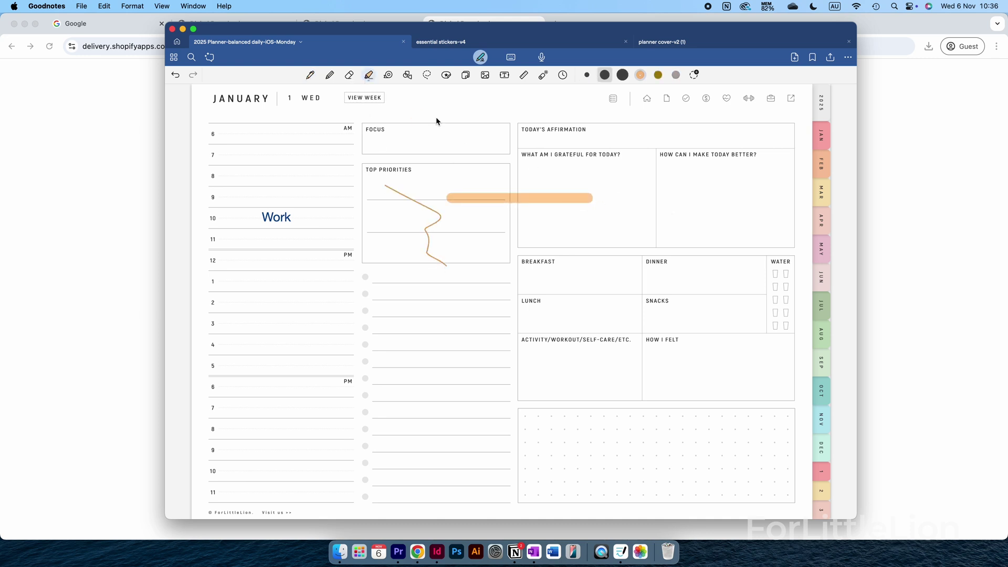
pyautogui.click(349, 75)
pyautogui.moveTo(387, 185)
pyautogui.mouseDown()
pyautogui.moveTo(435, 226)
pyautogui.moveTo(439, 260)
pyautogui.mouseUp()
pyautogui.moveTo(454, 199); pyautogui.dragTo(579, 203)
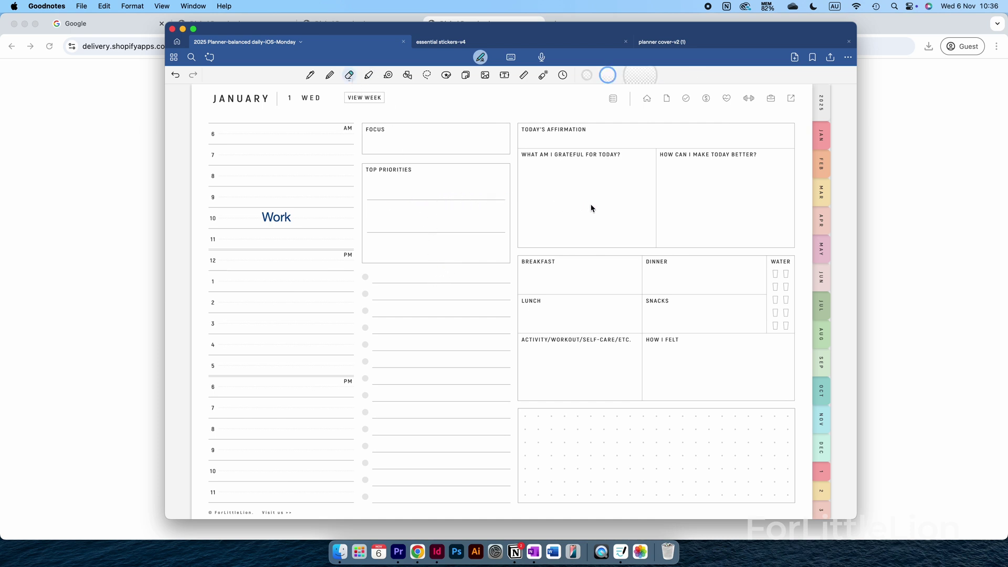
pyautogui.press('super+z')
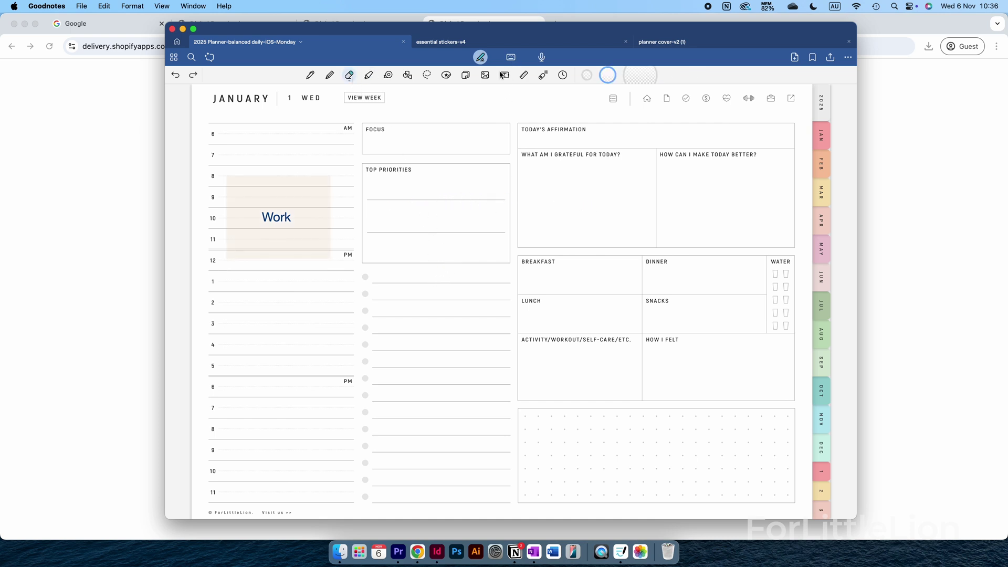
pyautogui.click(503, 76)
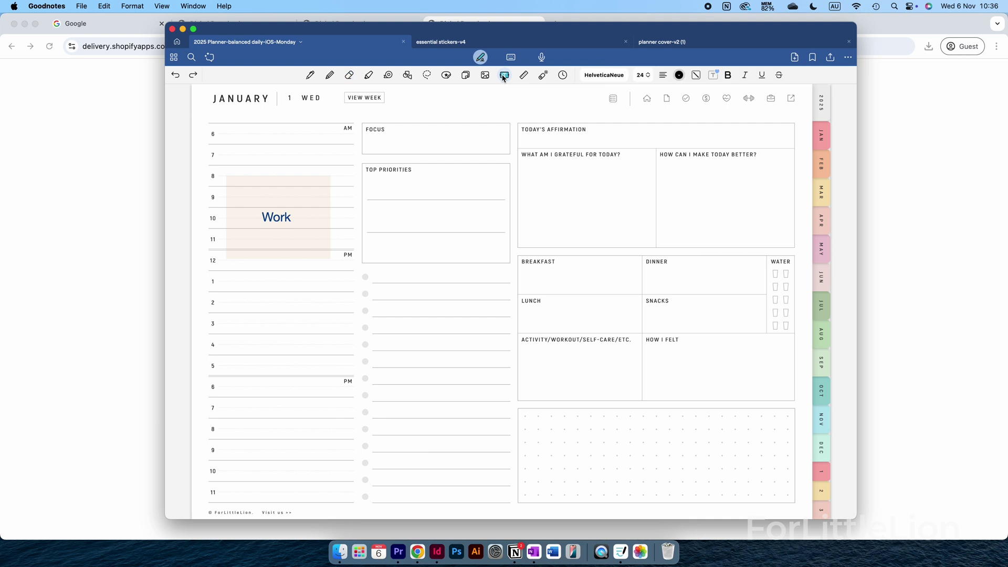
pyautogui.click(278, 220)
pyautogui.rightClick(279, 220)
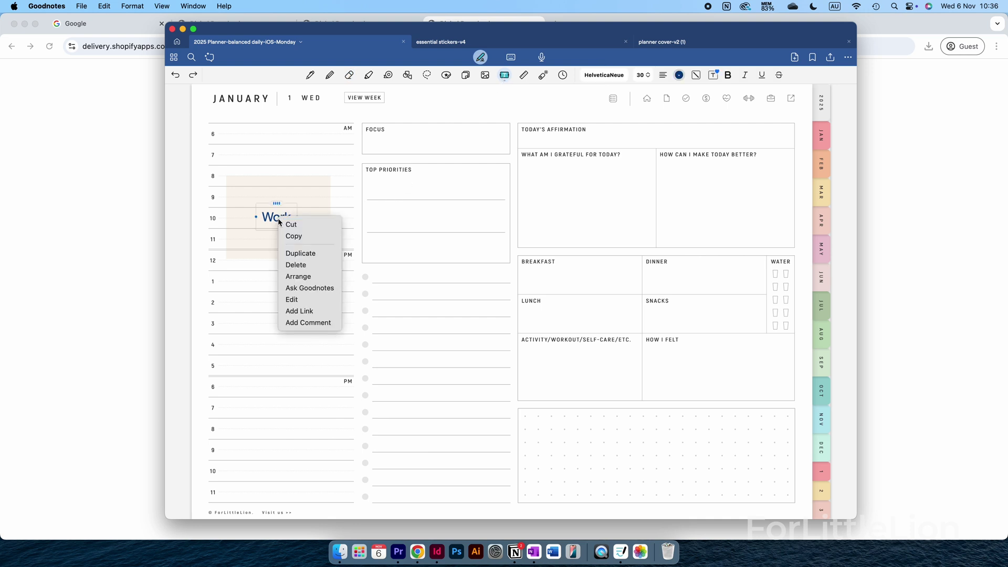
pyautogui.click(297, 265)
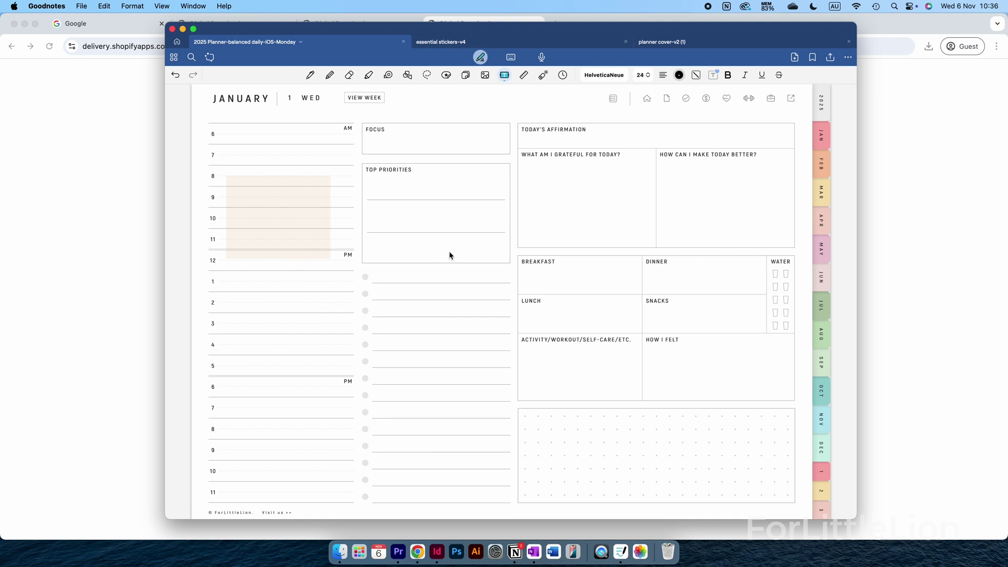
pyautogui.click(176, 76)
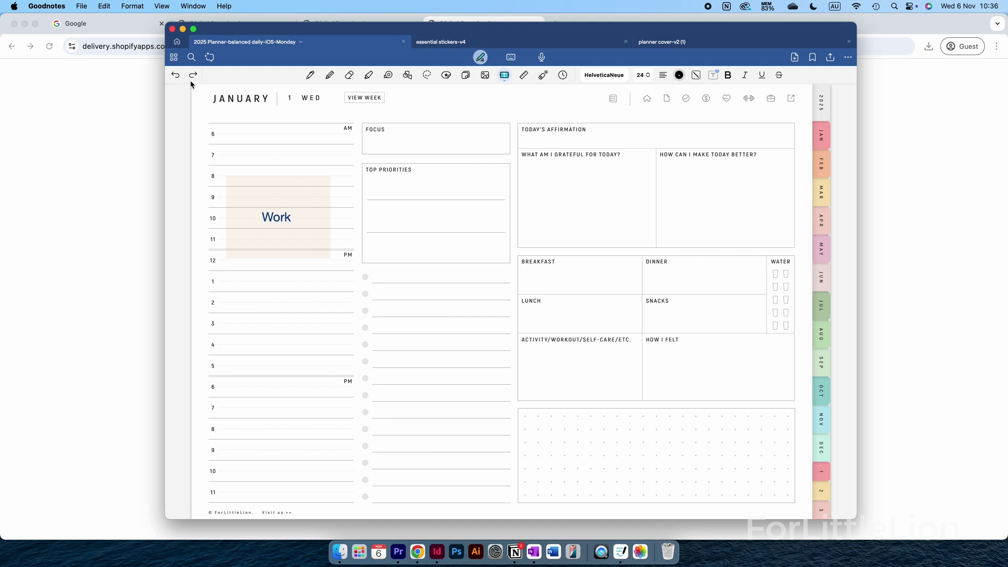